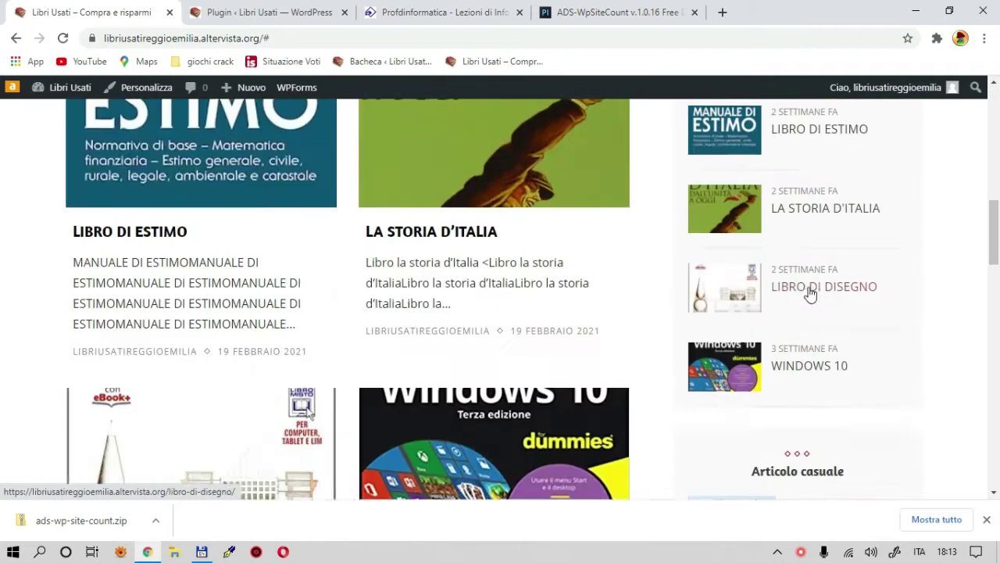
pyautogui.scroll(10, 809, 290)
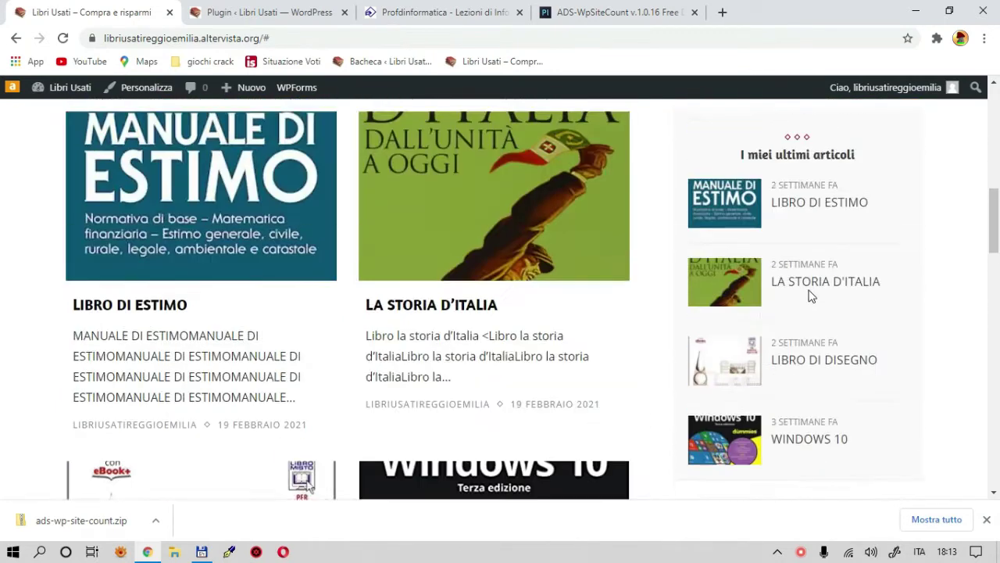
pyautogui.scroll(-5, 814, 290)
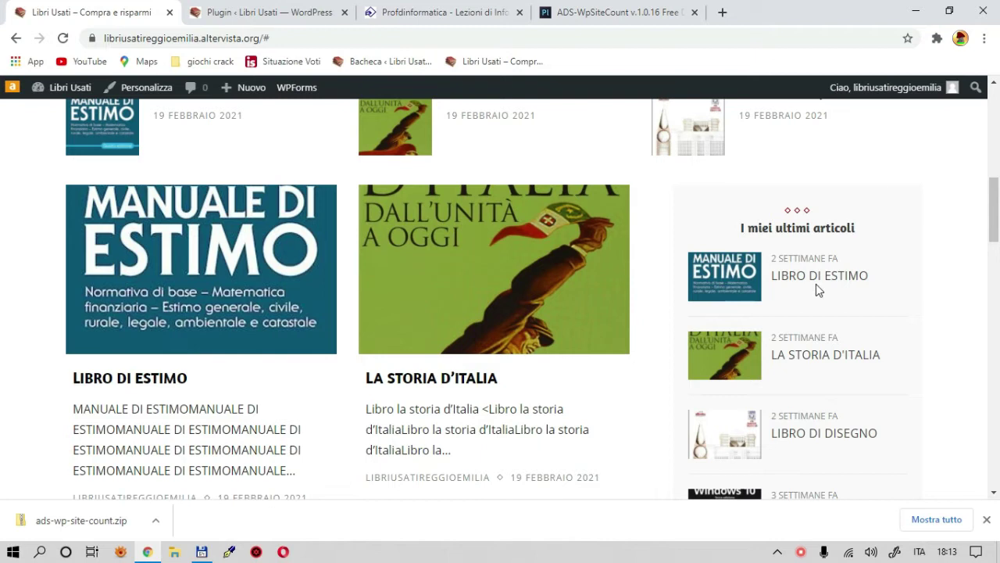
pyautogui.scroll(-2, 817, 288)
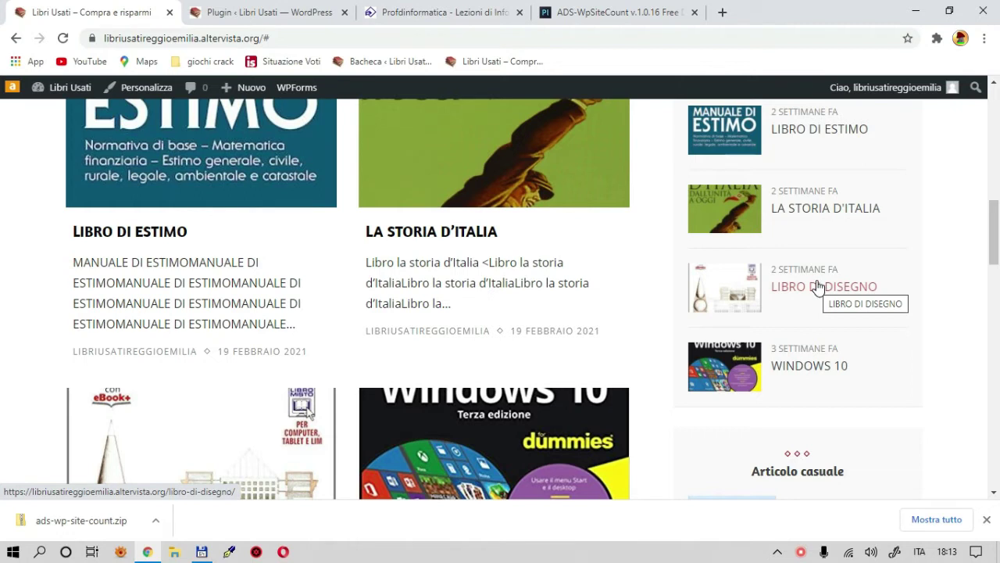
pyautogui.scroll(5, 814, 293)
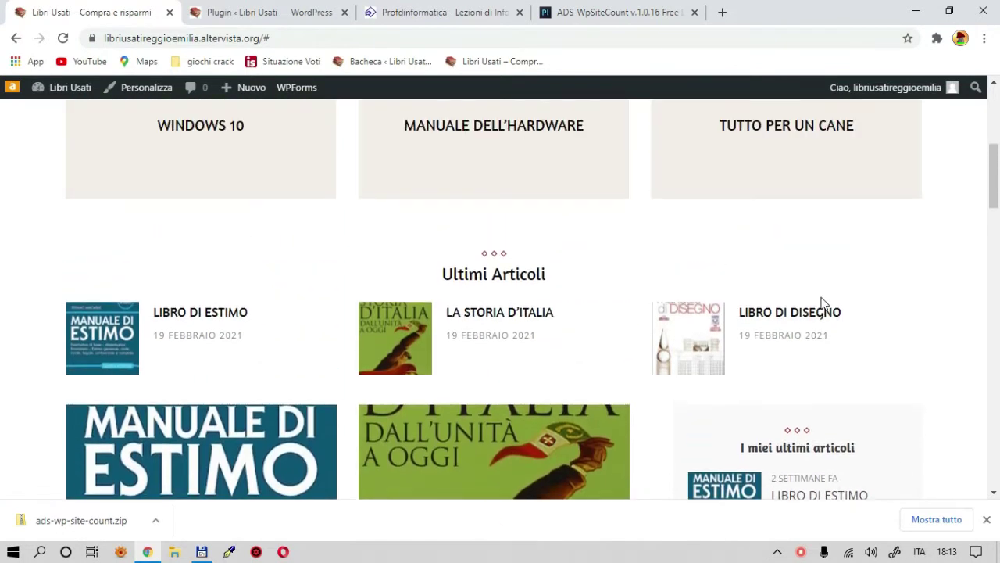
# Switch to the WordPress admin and open the page for adding a new plugin
pyautogui.click(266, 11)
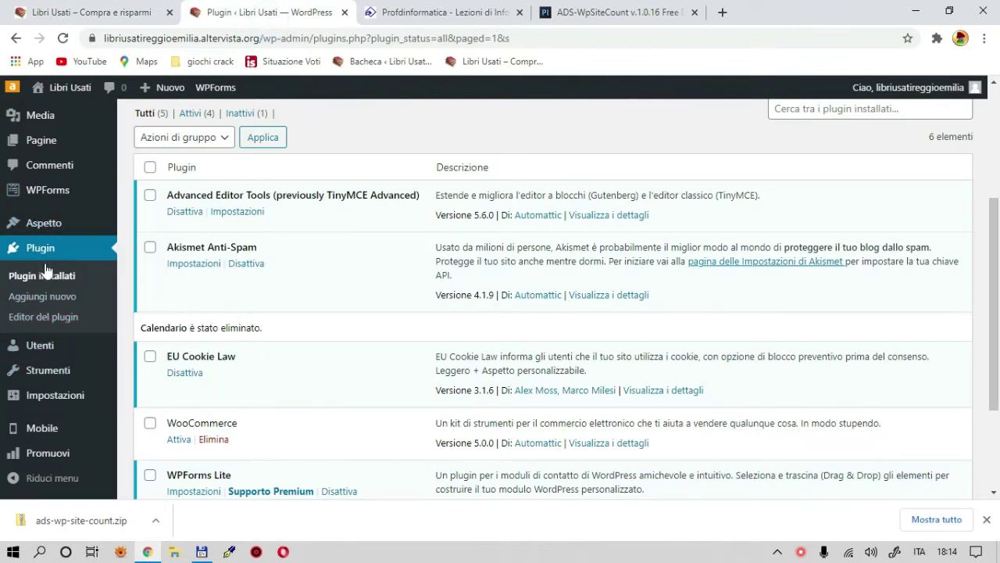
pyautogui.click(43, 295)
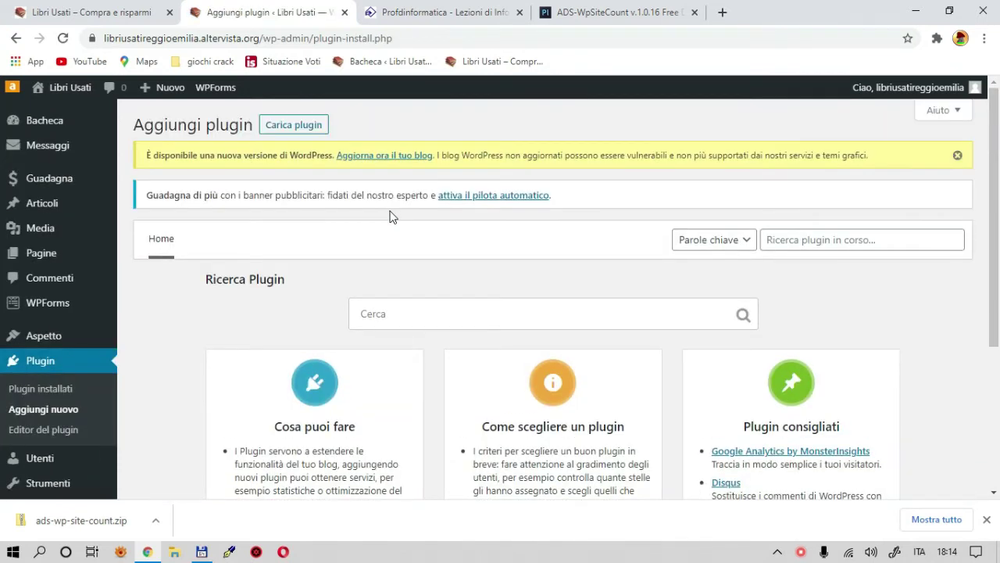
pyautogui.click(404, 313)
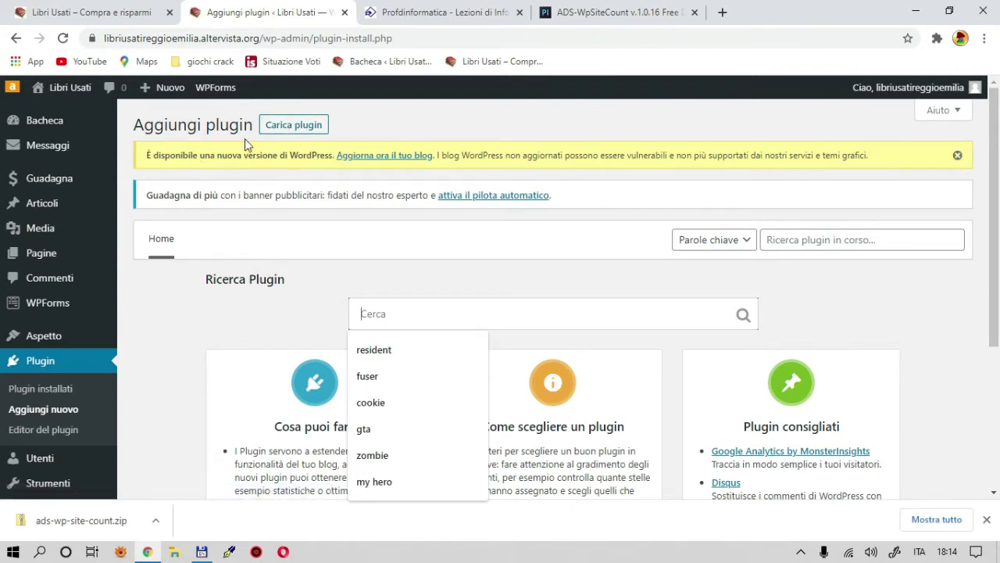
# Upload the plugin file ads-wp-site-count.zip from the PLUGGIN folder, install it and activate it
pyautogui.click(303, 129)
pyautogui.click(454, 342)
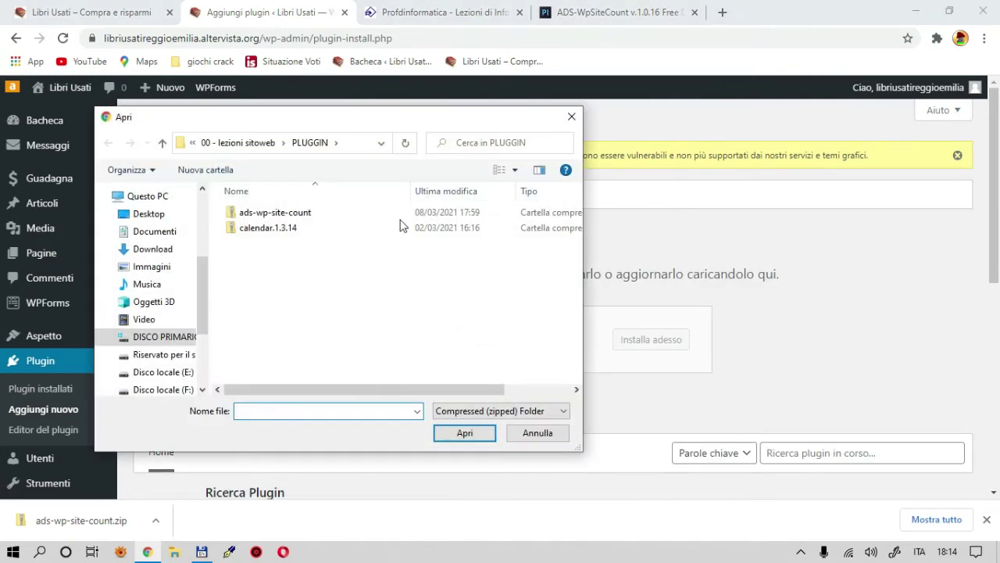
pyautogui.click(264, 212)
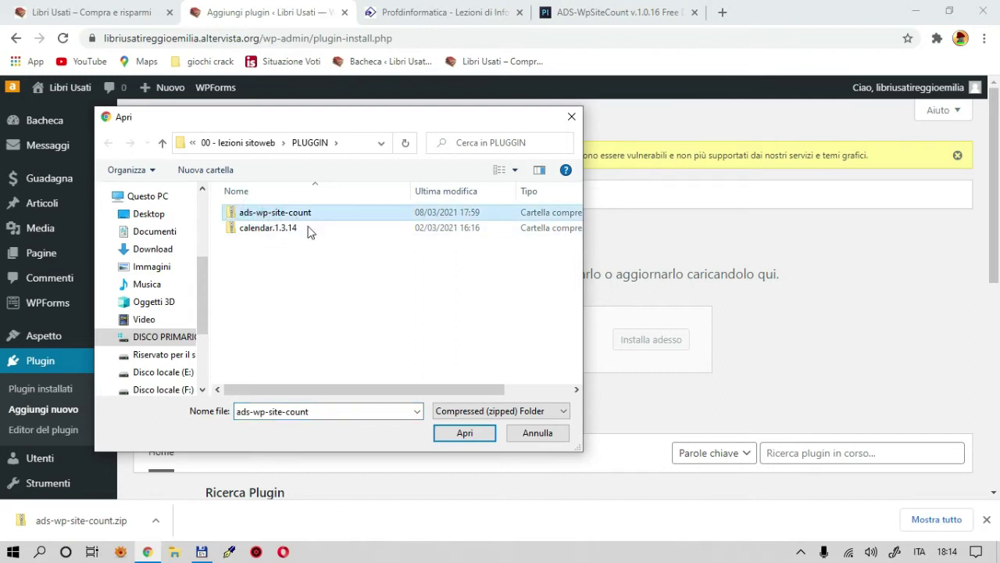
pyautogui.click(465, 433)
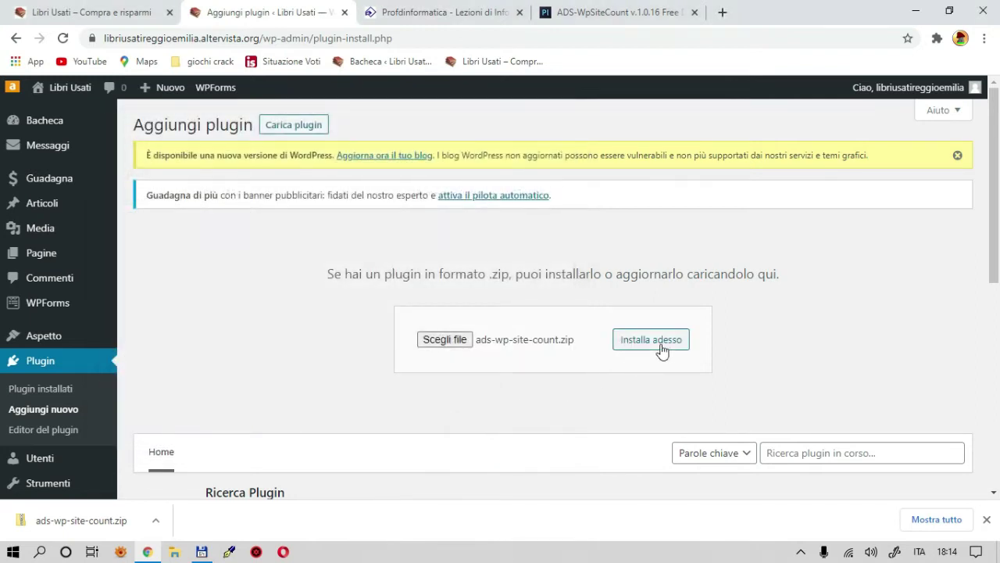
pyautogui.click(658, 340)
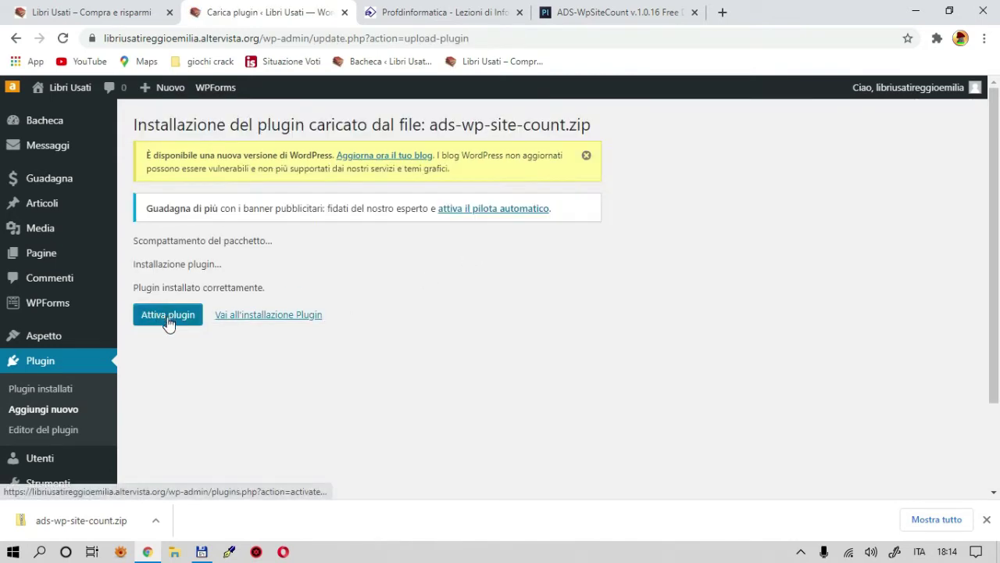
pyautogui.click(168, 322)
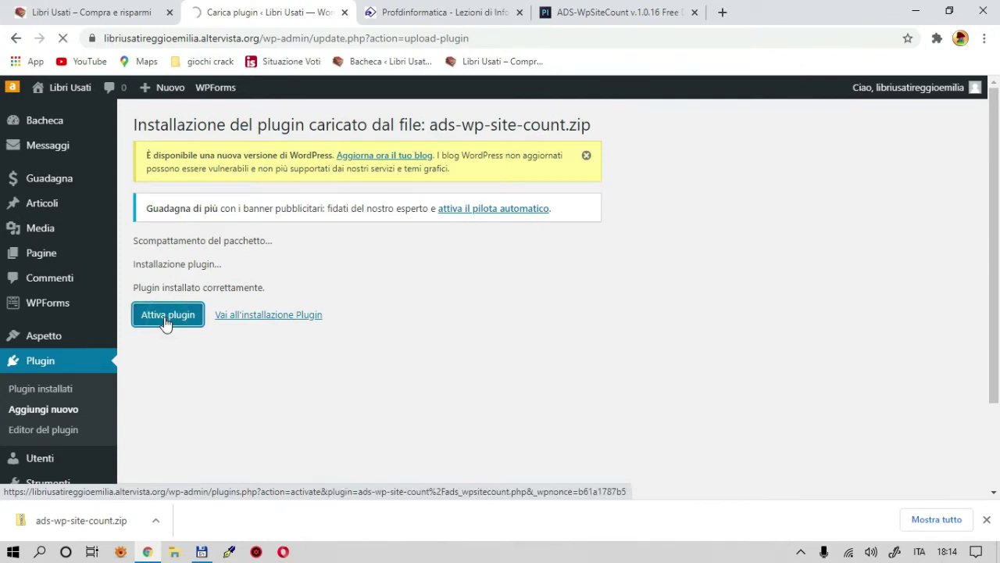
# Check the installed plugins list for ads-WpSiteCount and the admin menu for the Site Counter entry
pyautogui.scroll(-5, 68, 469)
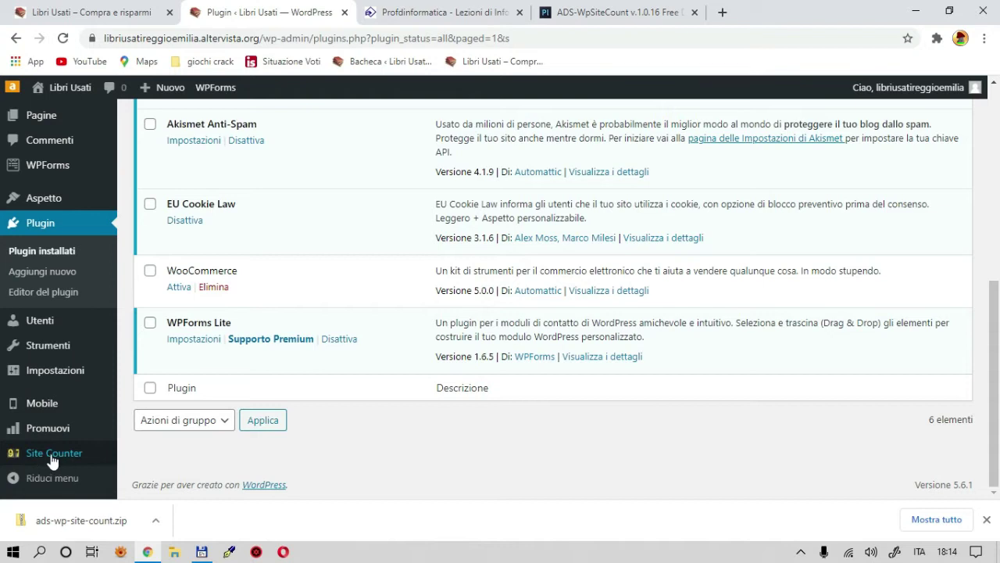
pyautogui.scroll(2, 280, 311)
pyautogui.scroll(1, 280, 308)
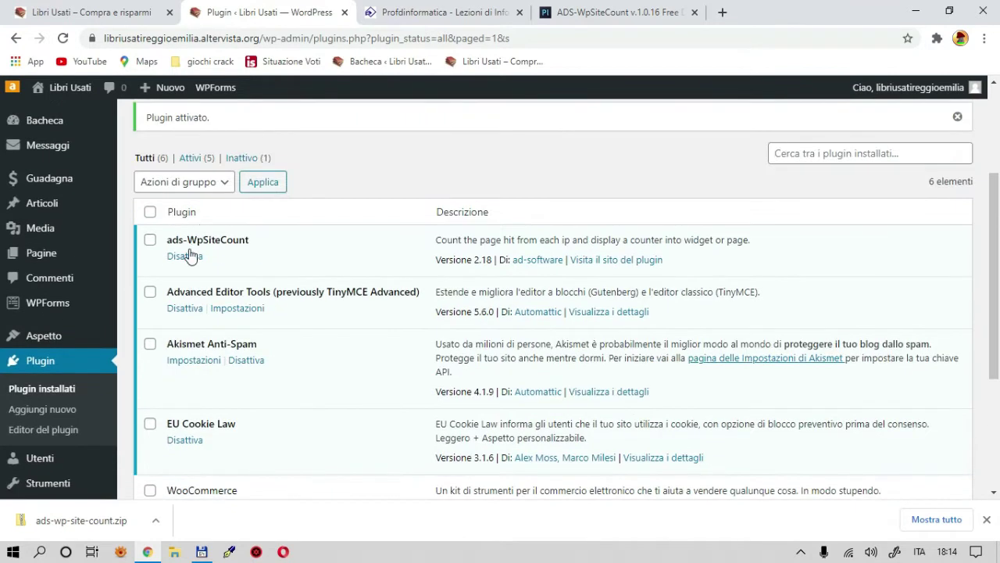
pyautogui.moveTo(254, 242); pyautogui.dragTo(166, 240)
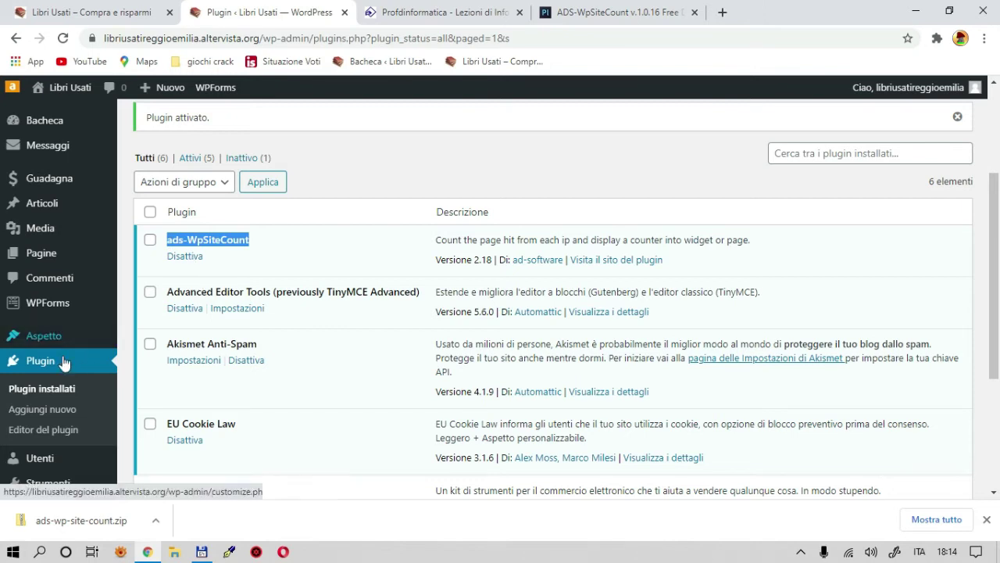
pyautogui.scroll(-3, 47, 352)
pyautogui.click(406, 449)
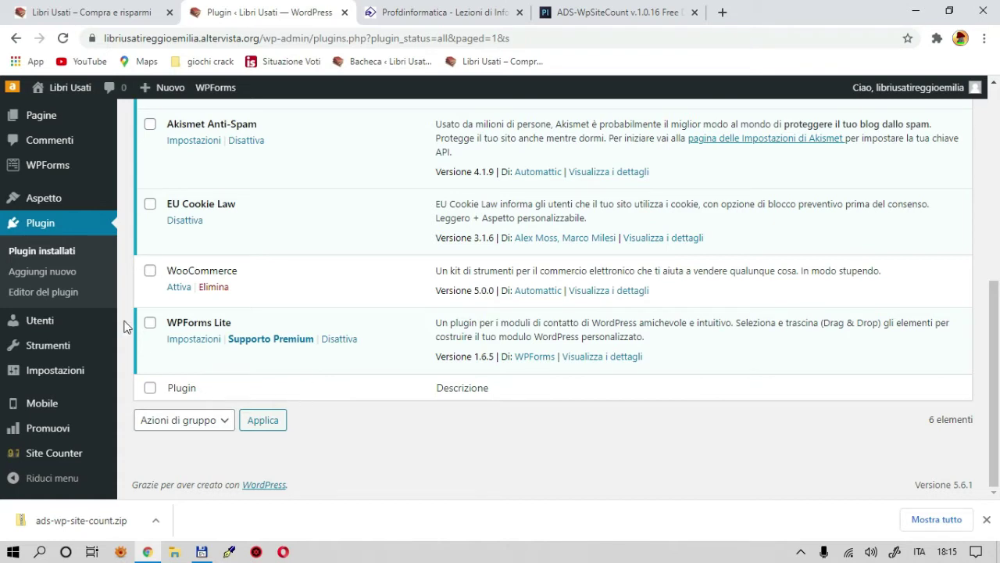
# Add the ADS-WpSiteCount widget to Sidebar principale, between AlterVista Articoli Recenti and AlterVista Random Post
pyautogui.moveTo(51, 198)
pyautogui.click(154, 242)
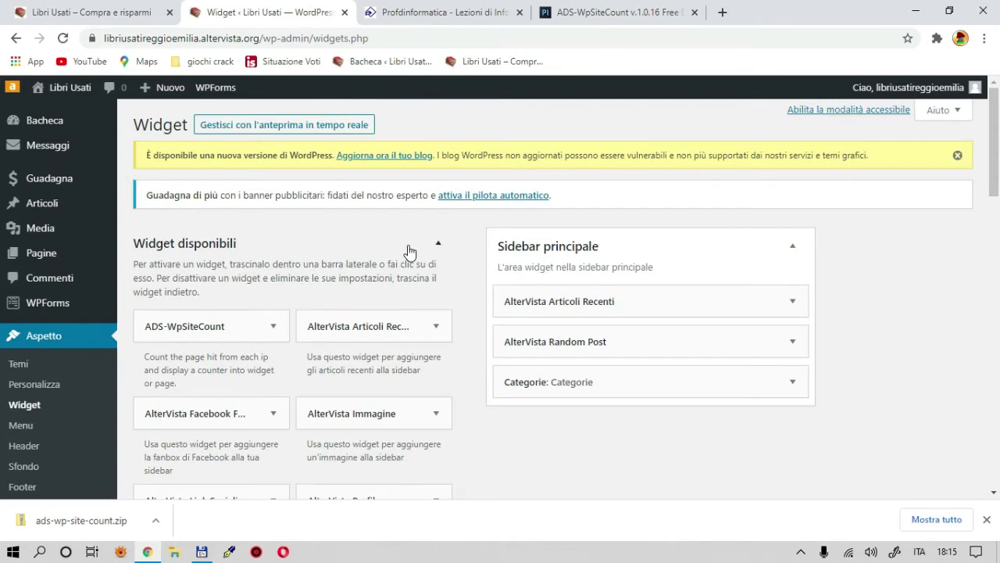
pyautogui.scroll(-1, 410, 251)
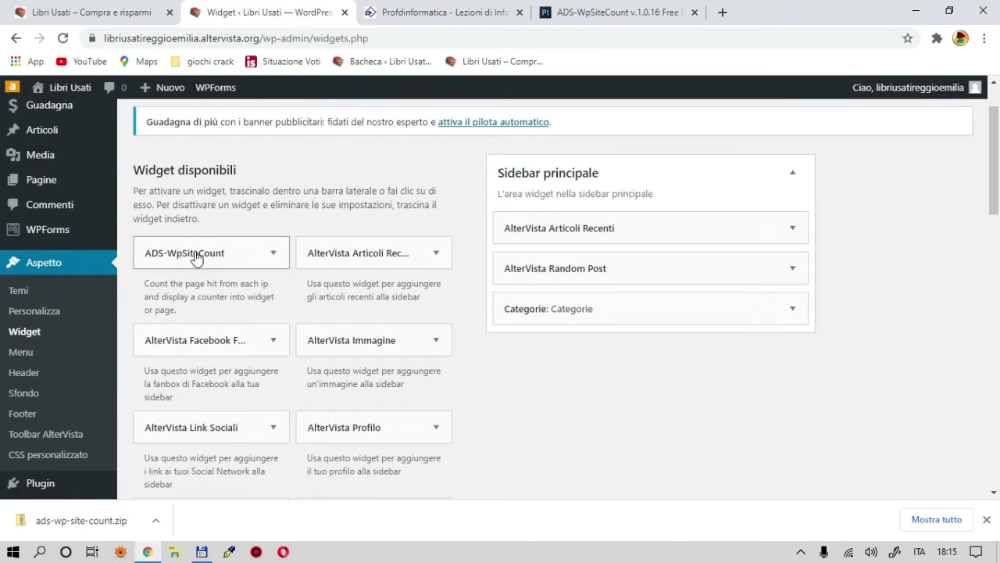
pyautogui.moveTo(206, 258); pyautogui.dragTo(571, 266)
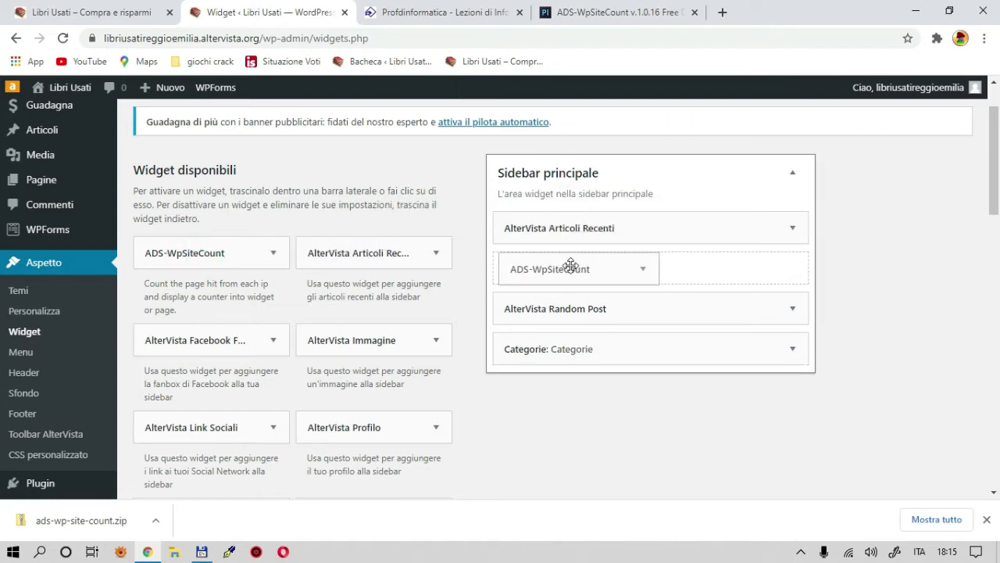
# Review the ADS-WpSiteCount widget's title, counter text, border options and counter preview, keep the default settings and collapse the widget
pyautogui.scroll(-2, 651, 331)
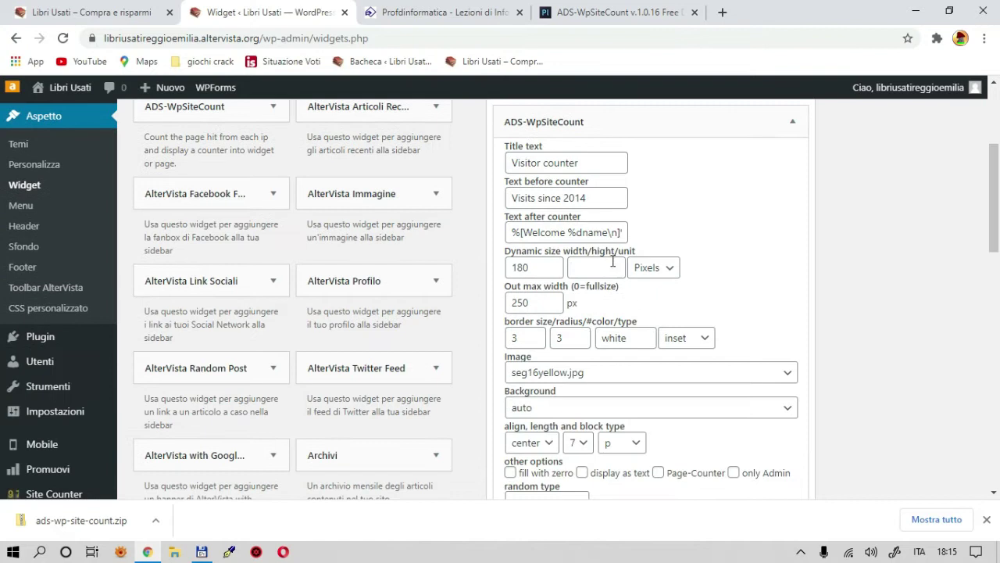
pyautogui.click(586, 162)
pyautogui.hotkey('ctrl', 'a')
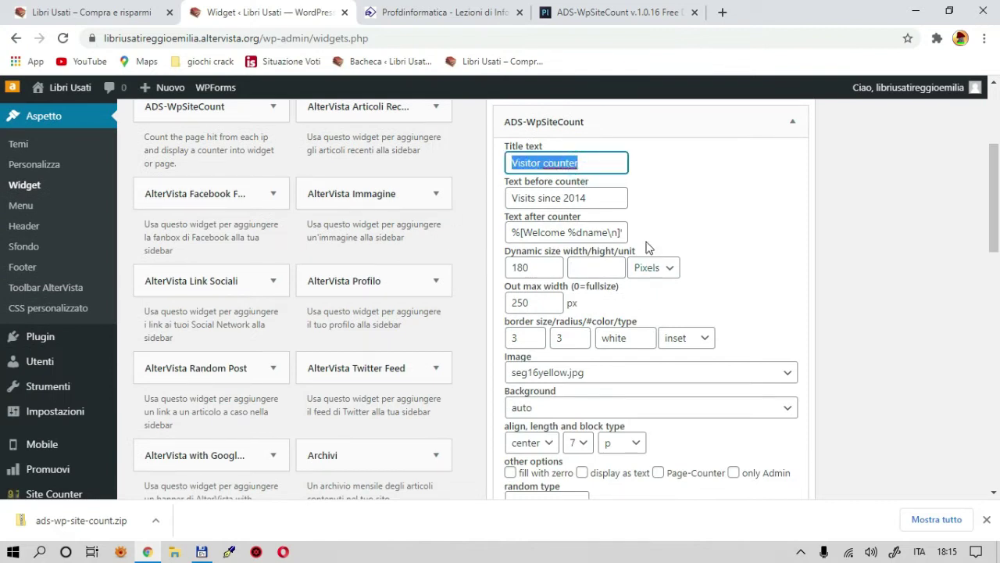
pyautogui.click(601, 196)
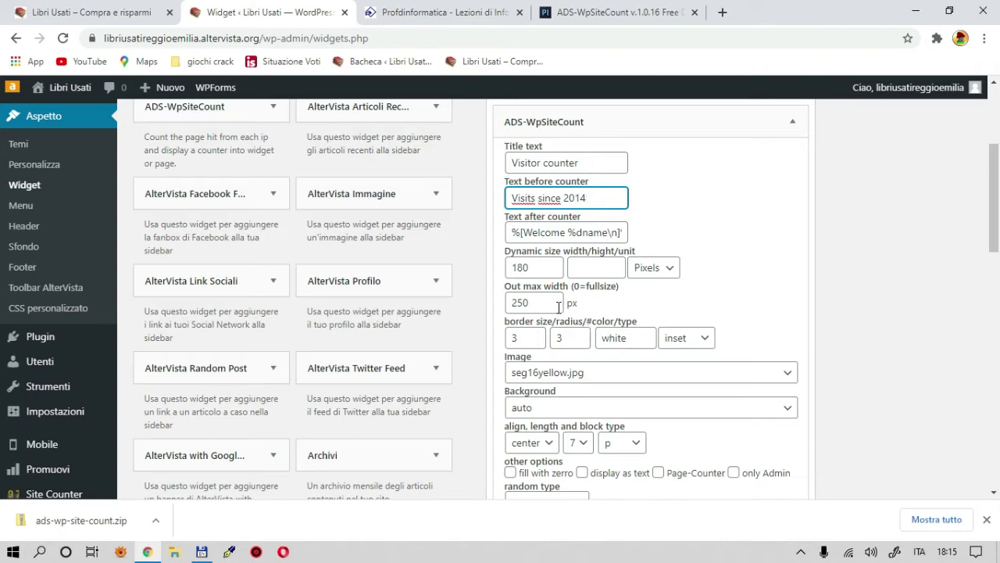
pyautogui.click(560, 335)
pyautogui.write('3')
pyautogui.scroll(-2, 617, 395)
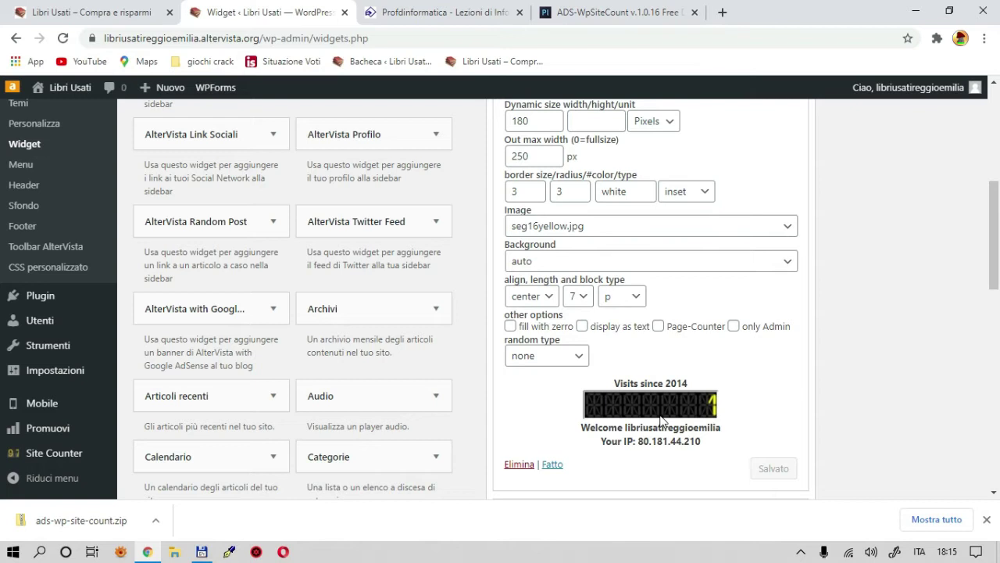
pyautogui.click(553, 465)
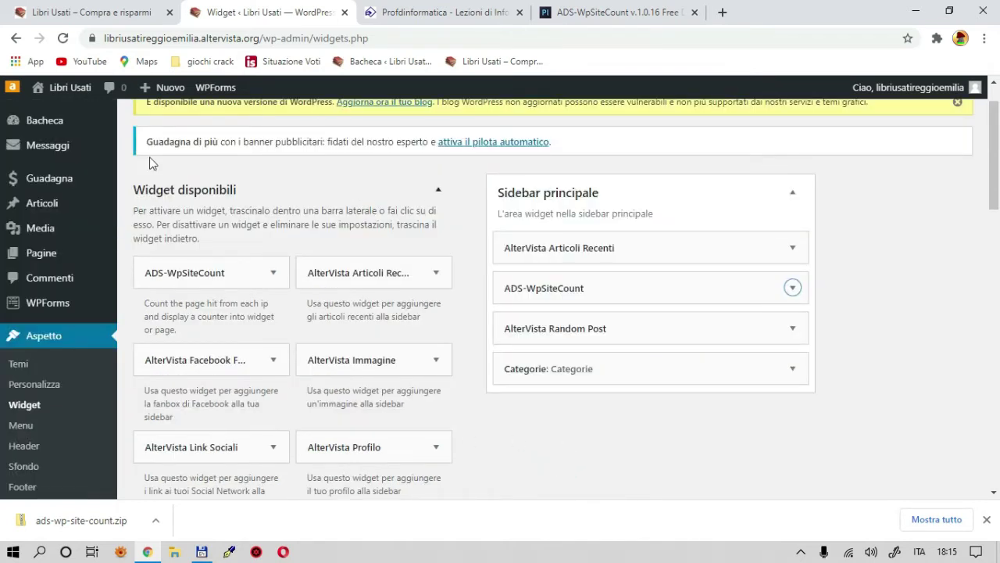
# Reload the Libri Usati home page and look for the visitor counter in its sidebar
pyautogui.click(118, 12)
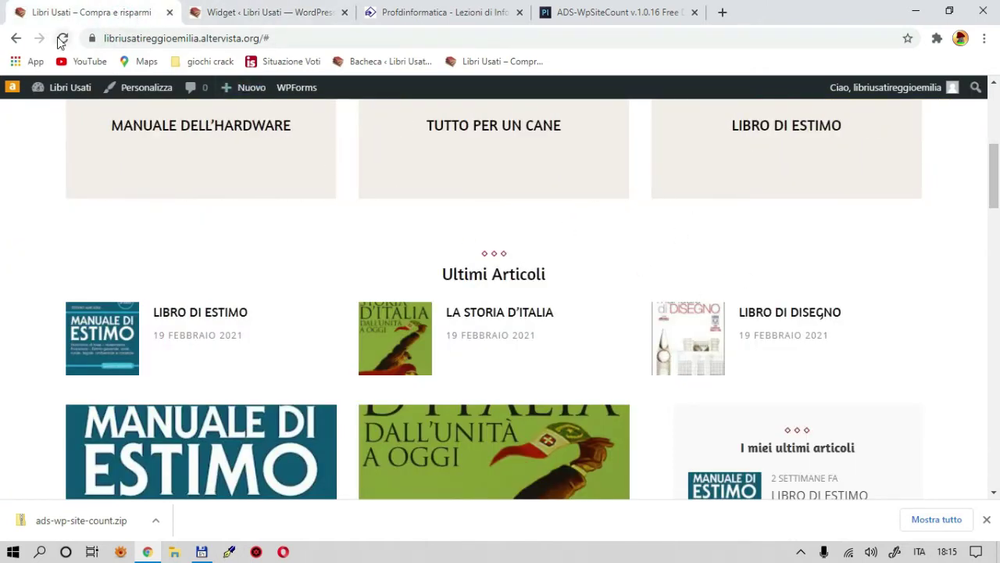
pyautogui.click(63, 39)
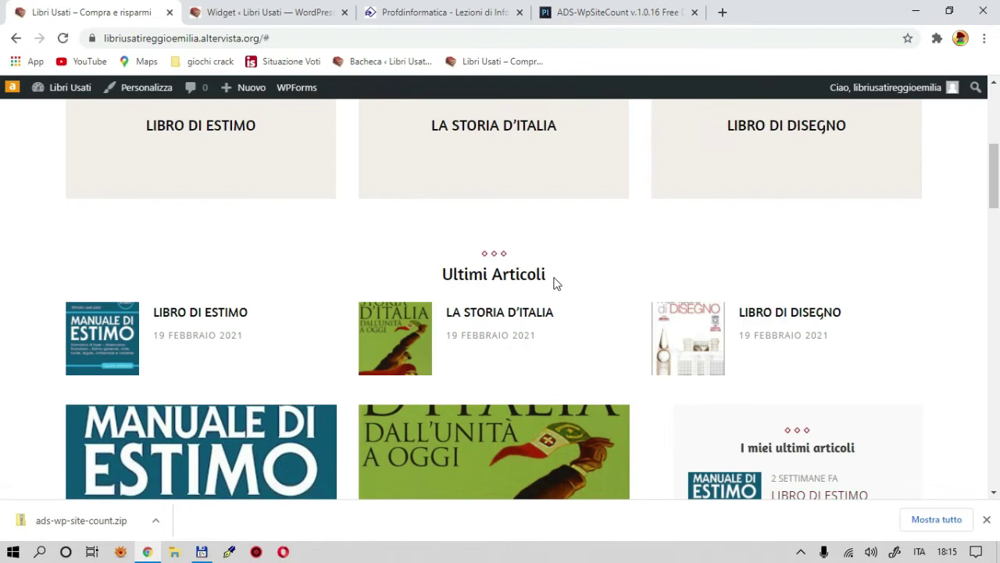
pyautogui.scroll(-5, 554, 283)
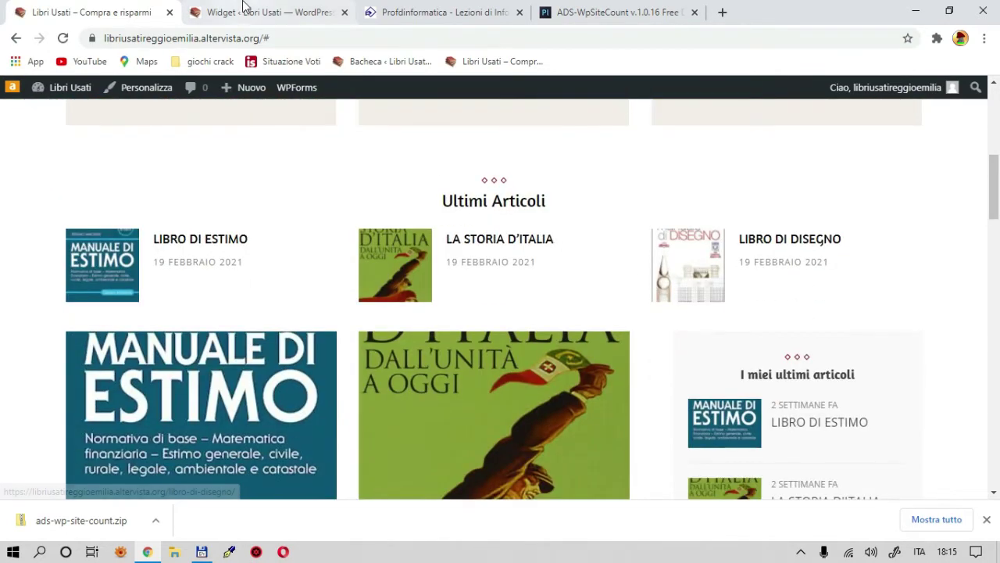
# Return to the Widget admin page and expand the ADS-WpSiteCount widget in Sidebar principale to check its settings
pyautogui.click(245, 13)
pyautogui.scroll(-15, 696, 297)
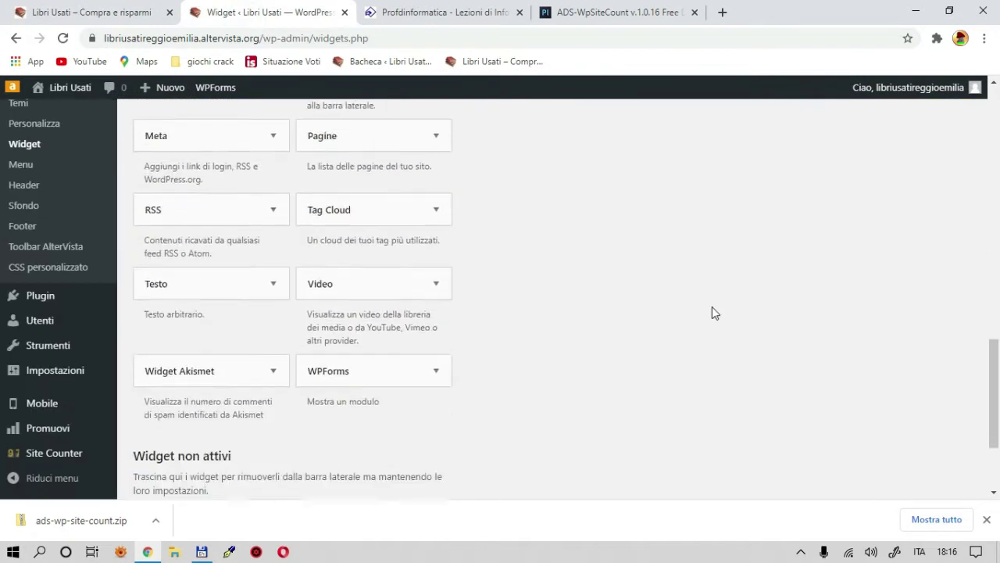
pyautogui.scroll(15, 712, 313)
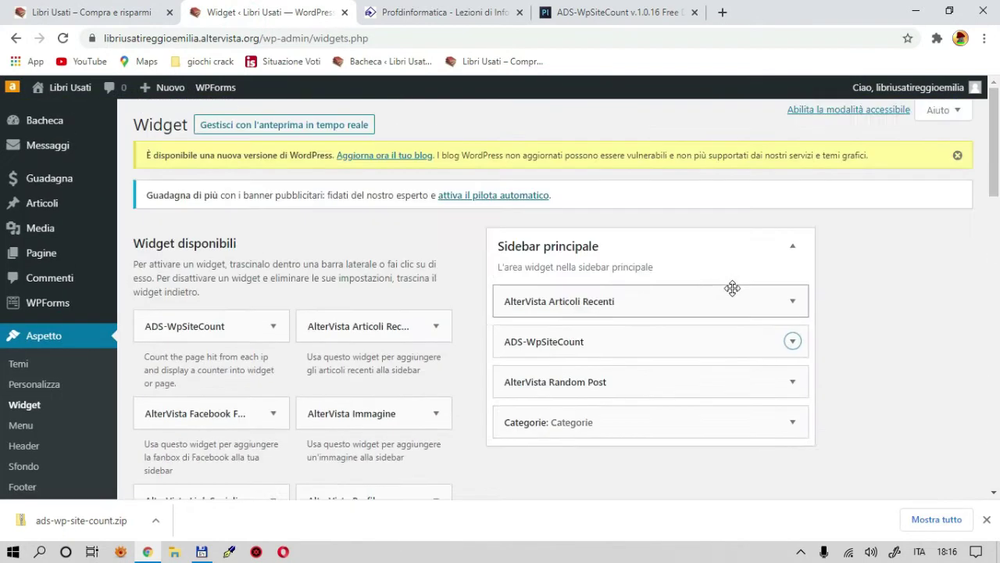
pyautogui.click(793, 344)
pyautogui.scroll(-2, 698, 382)
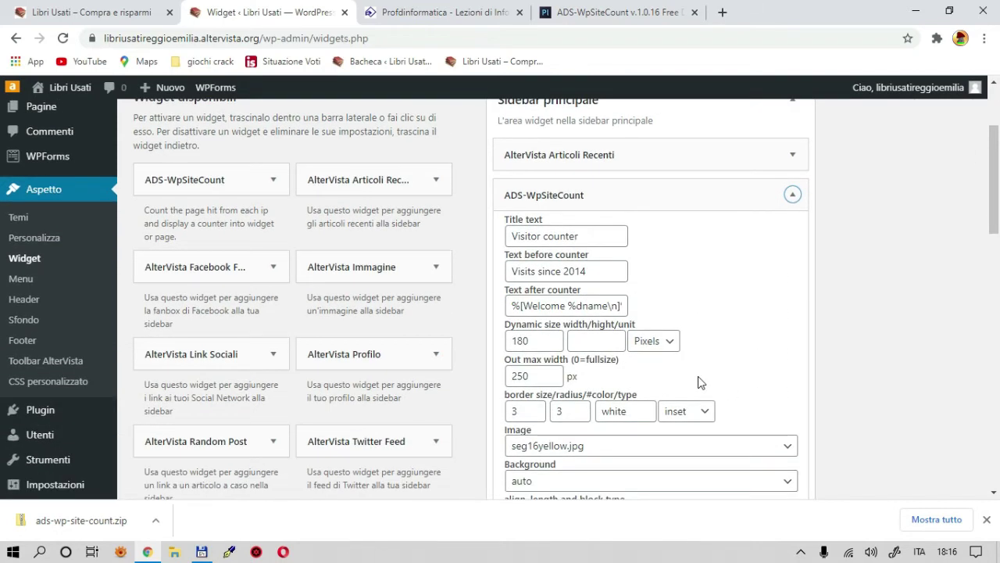
# Reload the public site again and examine the Visitor counter block and its title in the sidebar
pyautogui.click(13, 7)
pyautogui.click(62, 38)
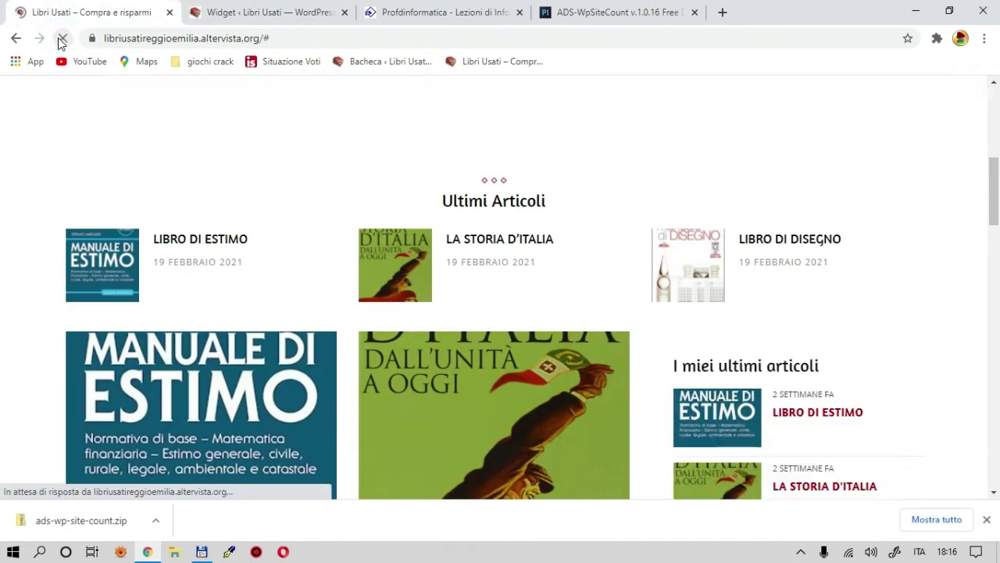
pyautogui.scroll(-15, 853, 317)
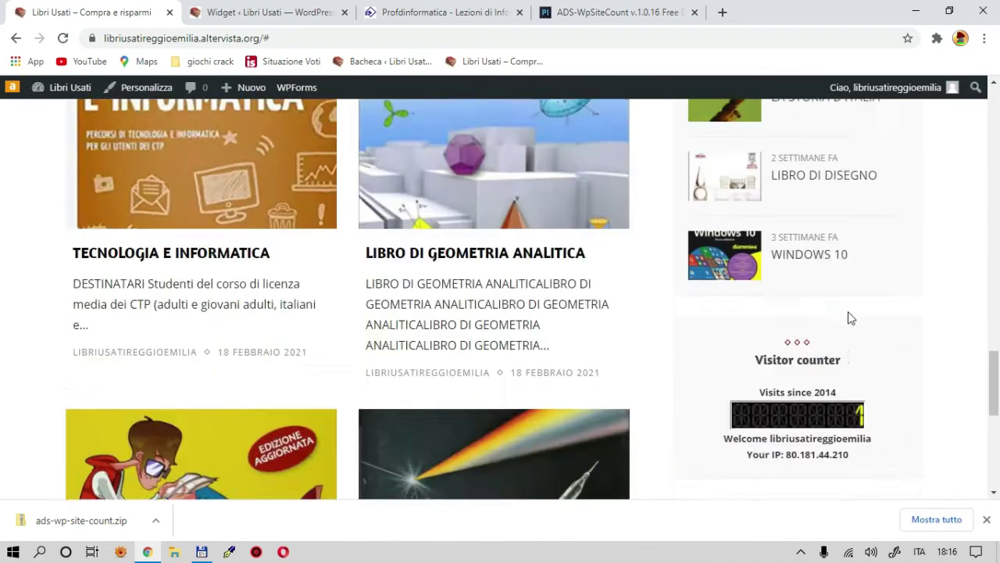
pyautogui.scroll(5, 847, 317)
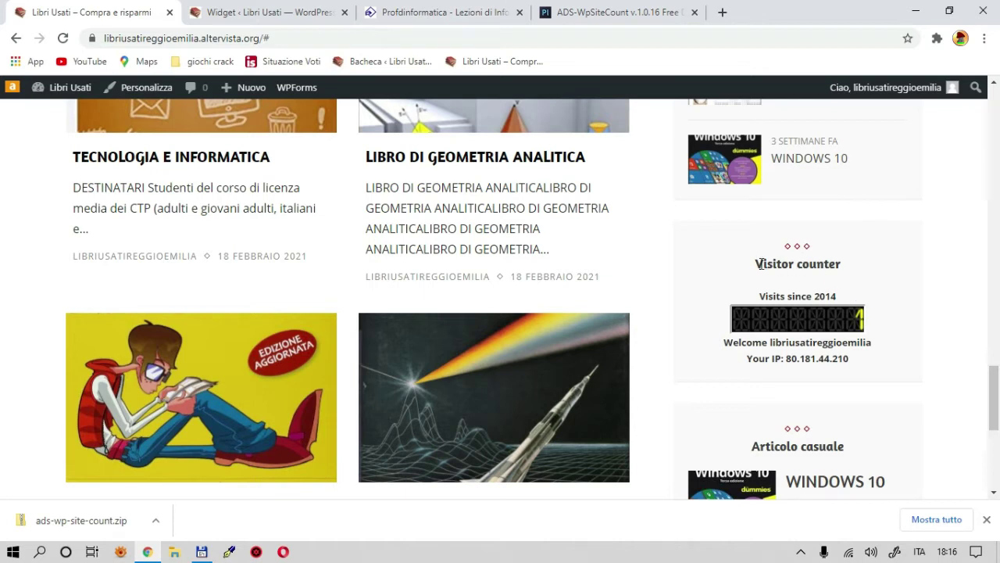
pyautogui.moveTo(756, 262); pyautogui.dragTo(844, 268)
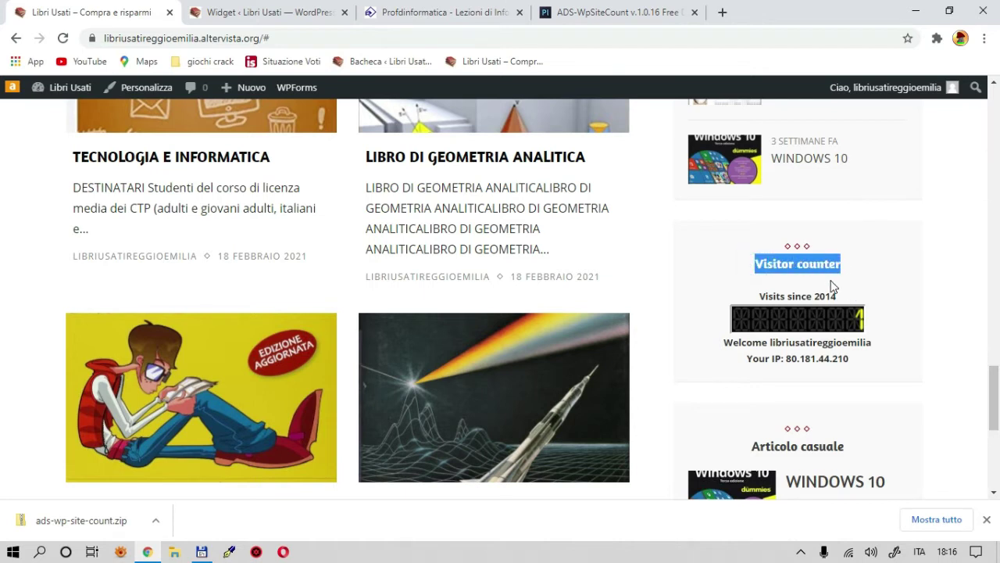
# Compare the ADS-WpSiteCount widget's title, text before counter and text after counter fields with the counter block on the public site
pyautogui.click(250, 13)
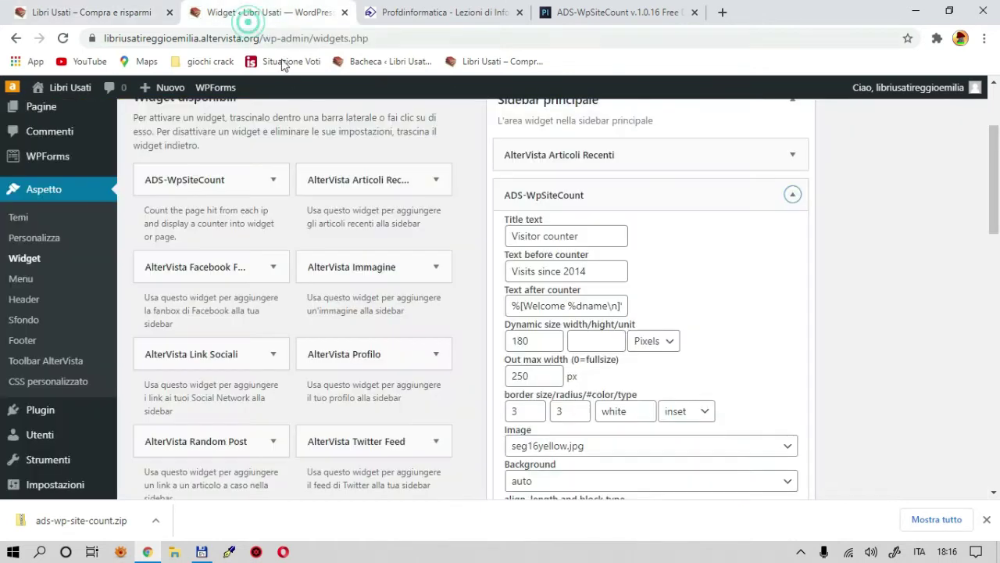
pyautogui.moveTo(620, 235); pyautogui.dragTo(511, 236)
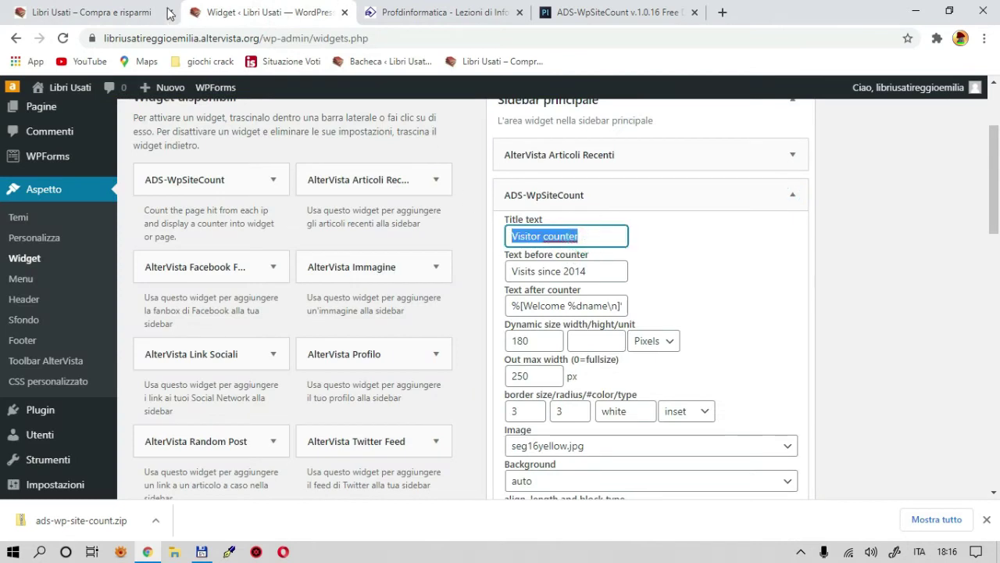
pyautogui.click(125, 15)
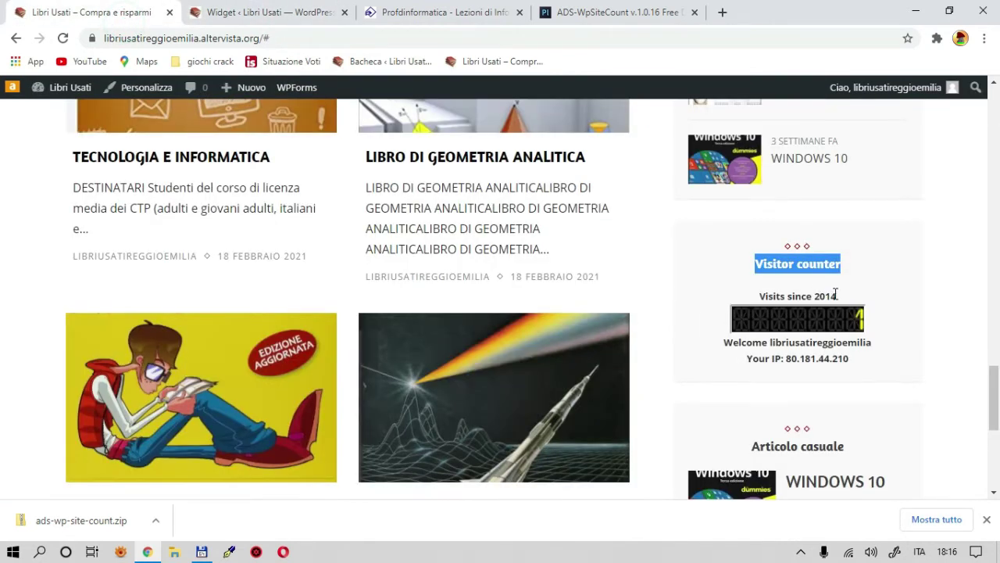
pyautogui.moveTo(842, 301); pyautogui.dragTo(758, 297)
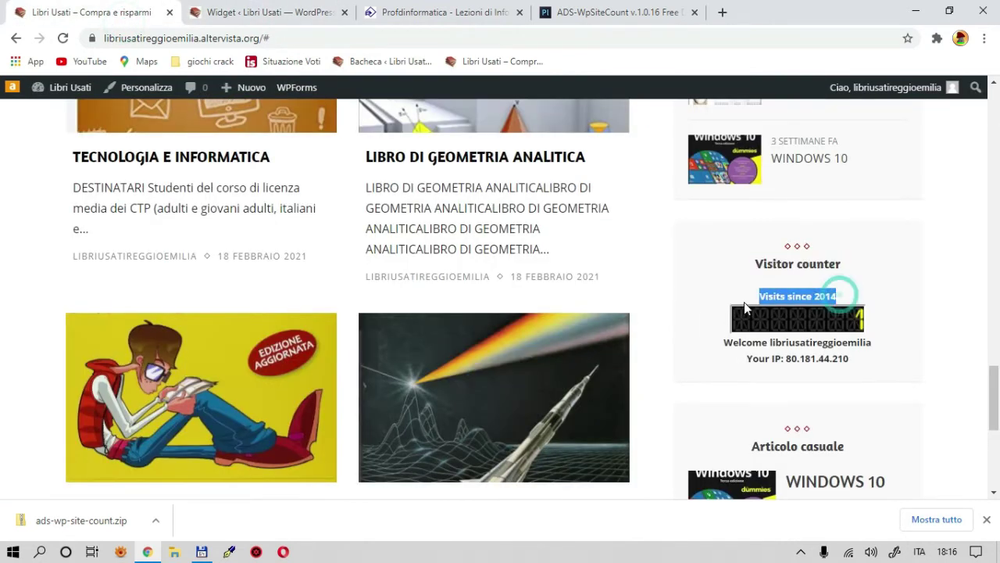
pyautogui.click(246, 14)
pyautogui.moveTo(600, 269); pyautogui.dragTo(510, 271)
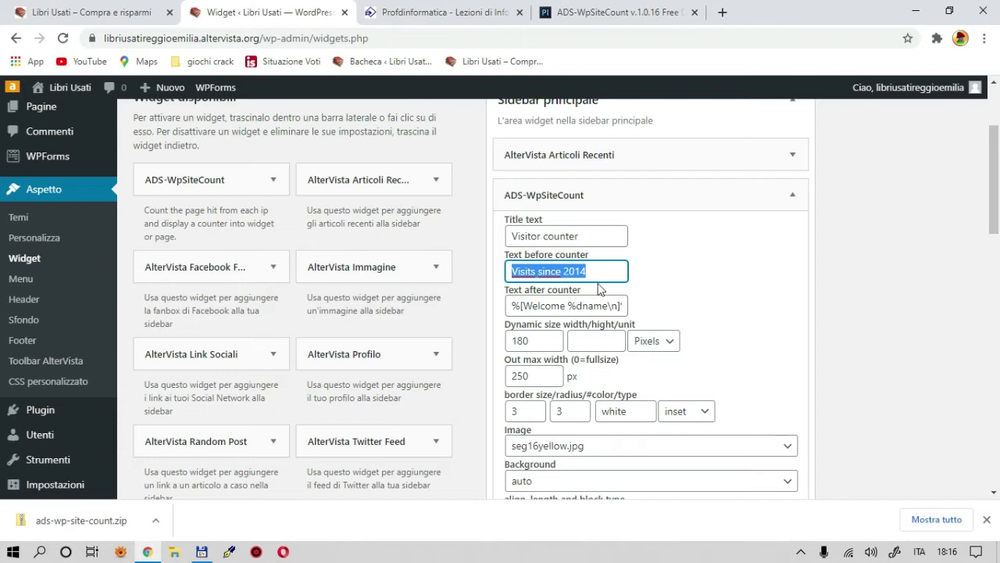
pyautogui.moveTo(531, 305); pyautogui.dragTo(643, 311)
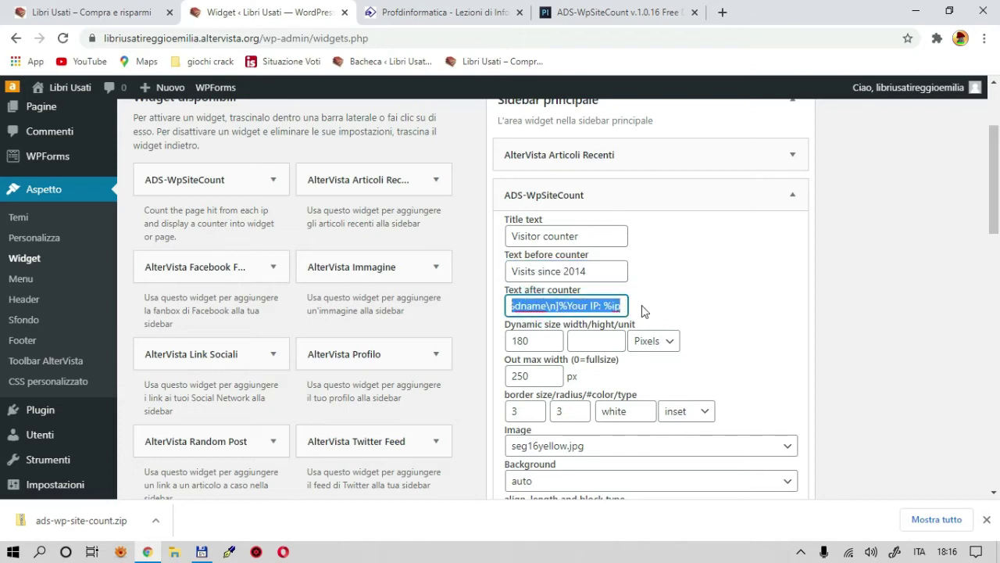
pyautogui.click(657, 313)
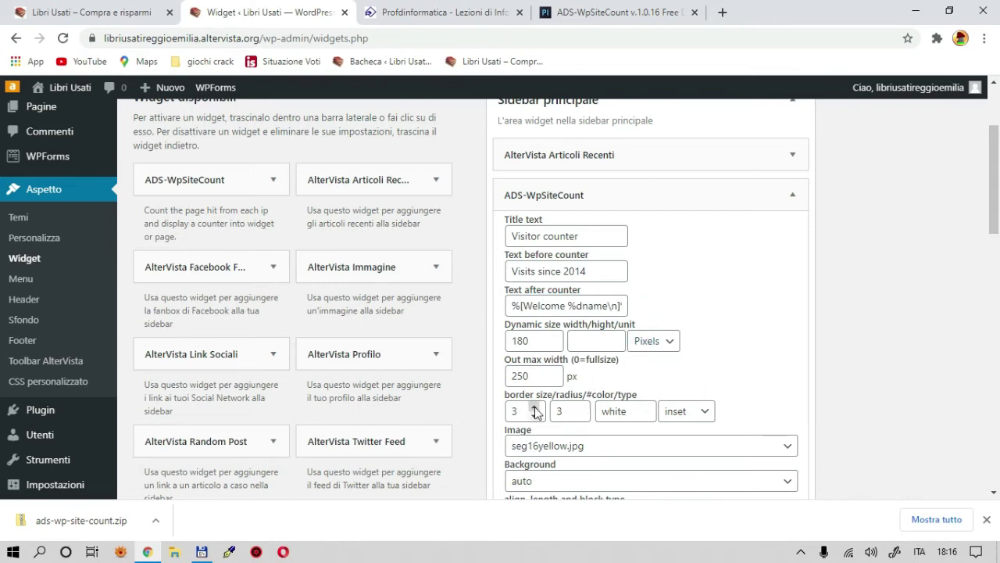
# Set the counter image of the ADS-WpSiteCount widget to seg7blue.jpg and save the widget
pyautogui.scroll(-3, 648, 418)
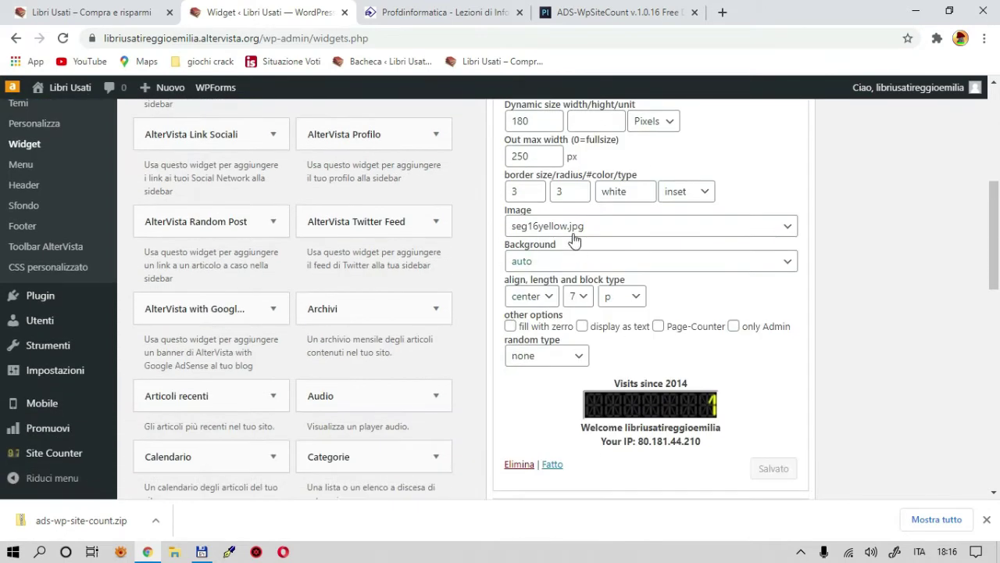
pyautogui.click(599, 226)
pyautogui.click(580, 386)
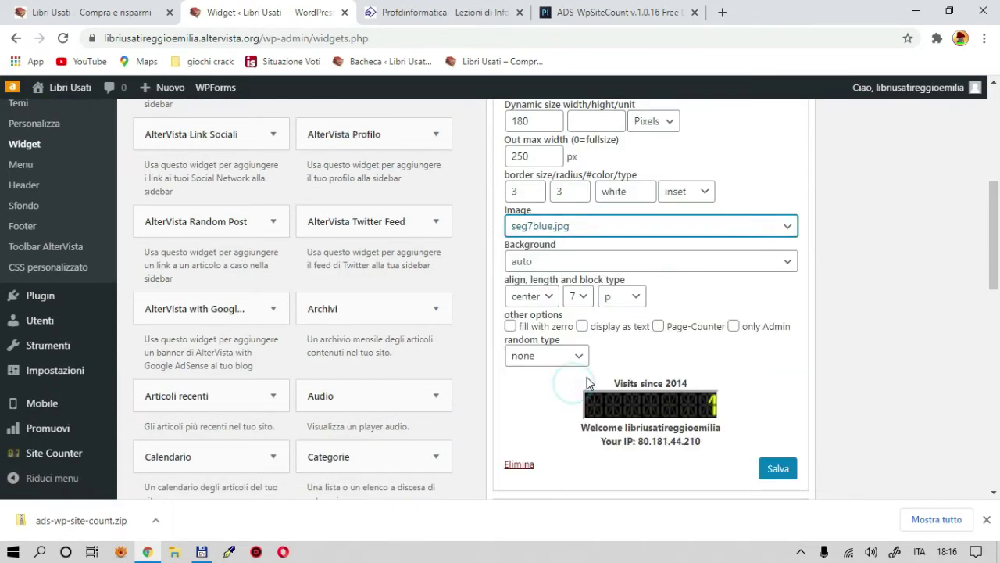
pyautogui.click(779, 470)
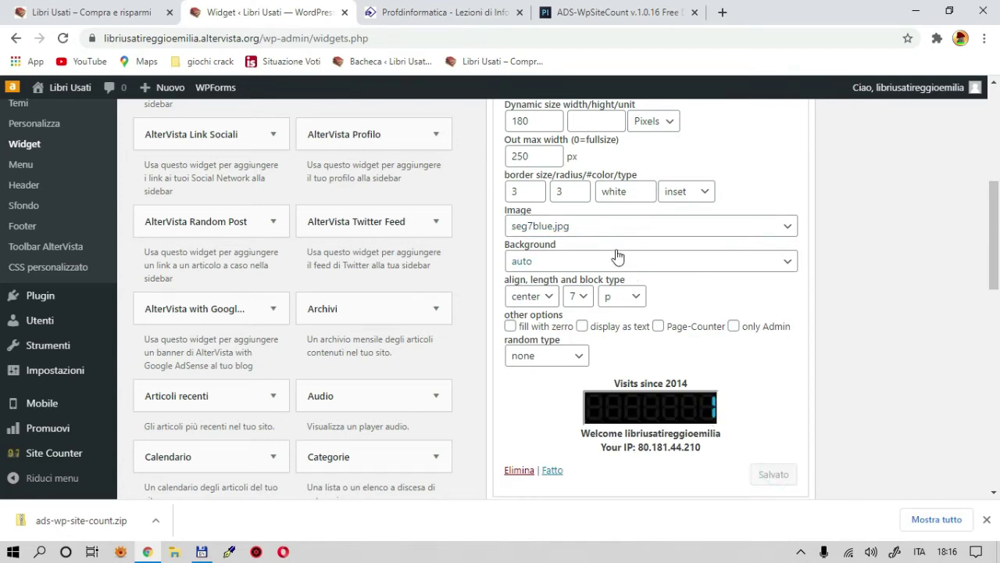
# Set the counter image to led35red.jpg and save the ADS-WpSiteCount widget
pyautogui.click(609, 226)
pyautogui.click(586, 461)
pyautogui.click(774, 472)
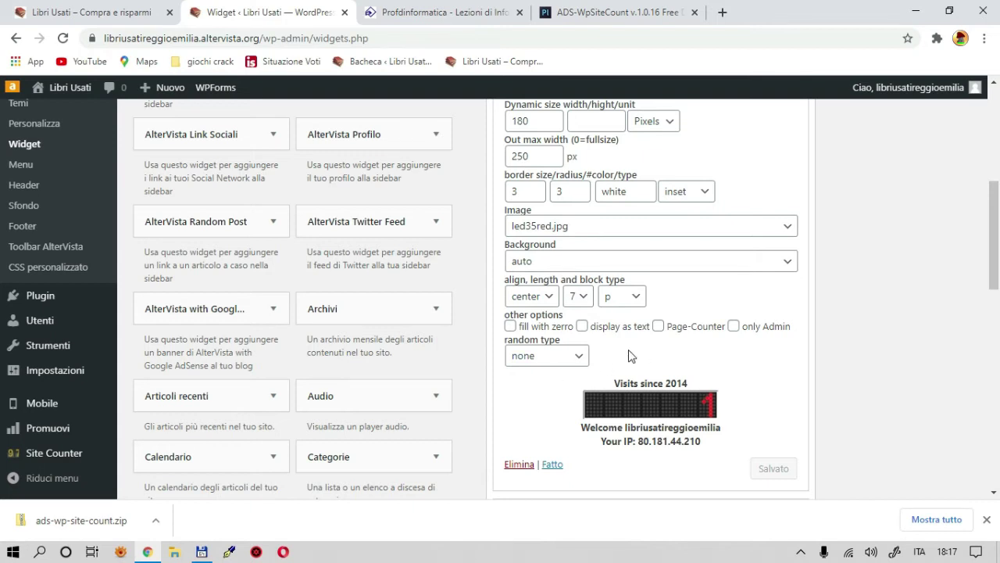
# Reload the public Libri Usati page and examine the counter's digit style and the welcome and IP lines beneath it
pyautogui.click(82, 12)
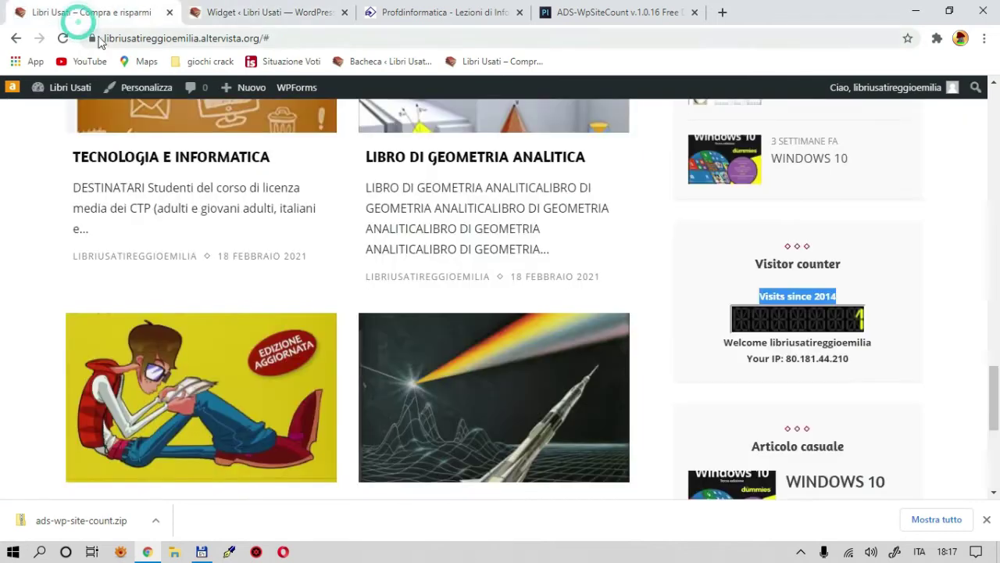
pyautogui.click(62, 38)
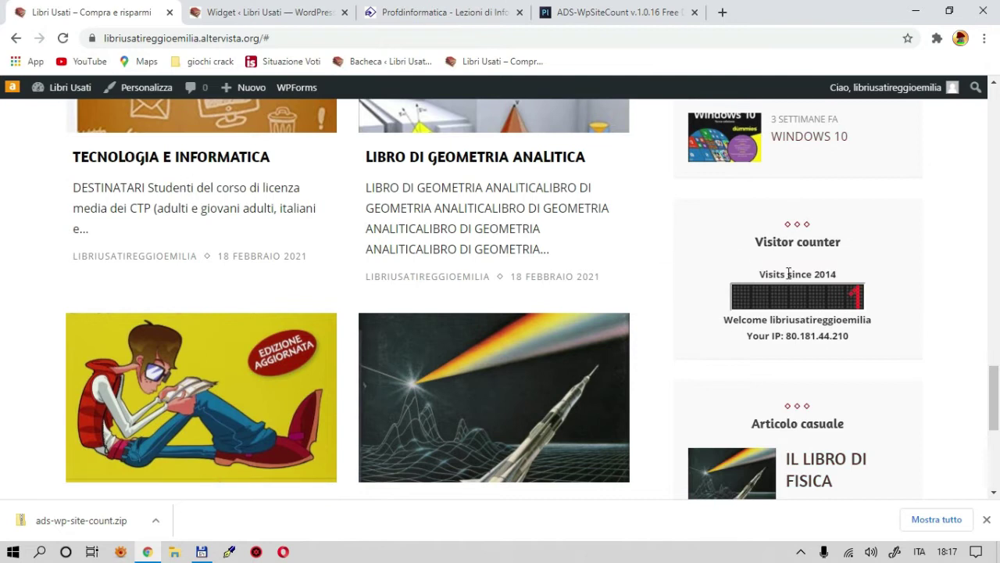
pyautogui.scroll(-1, 835, 254)
pyautogui.moveTo(850, 262); pyautogui.dragTo(812, 264)
pyautogui.moveTo(726, 248); pyautogui.dragTo(866, 247)
# Return to the Widget admin page and examine the welcome placeholder in the ADS-WpSiteCount widget's text after counter
pyautogui.click(311, 6)
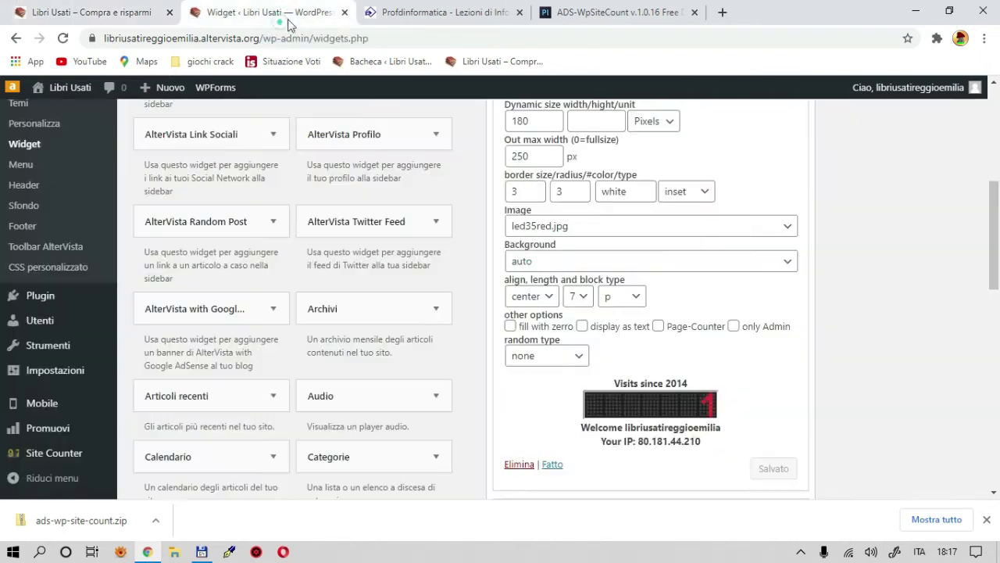
pyautogui.scroll(1, 606, 320)
pyautogui.scroll(1, 606, 320)
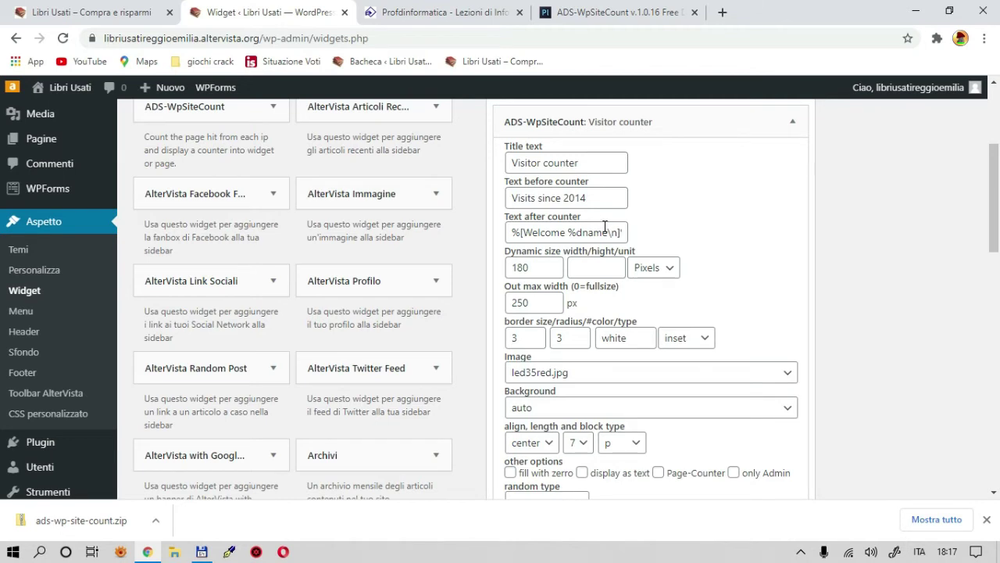
pyautogui.click(551, 233)
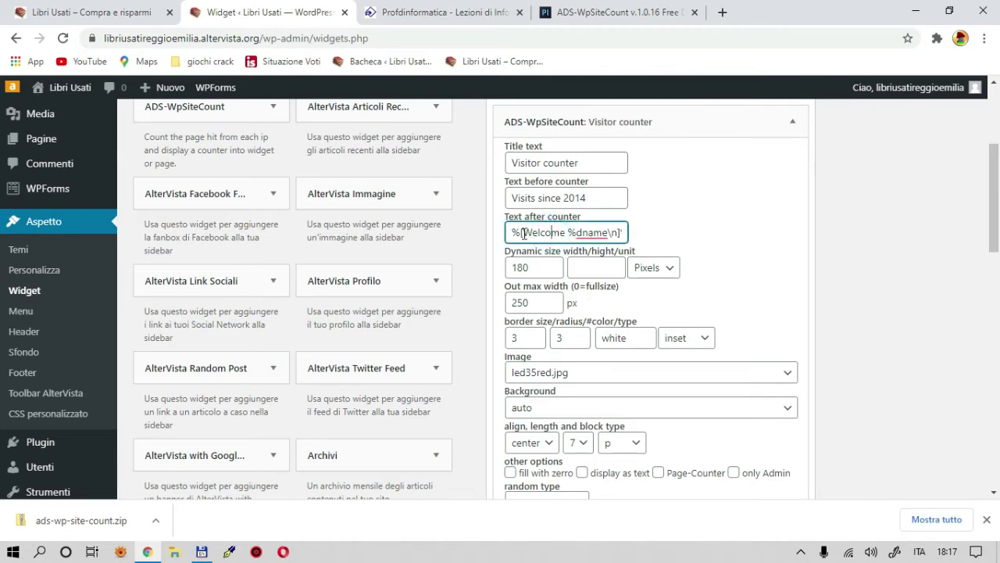
pyautogui.moveTo(523, 232); pyautogui.dragTo(564, 232)
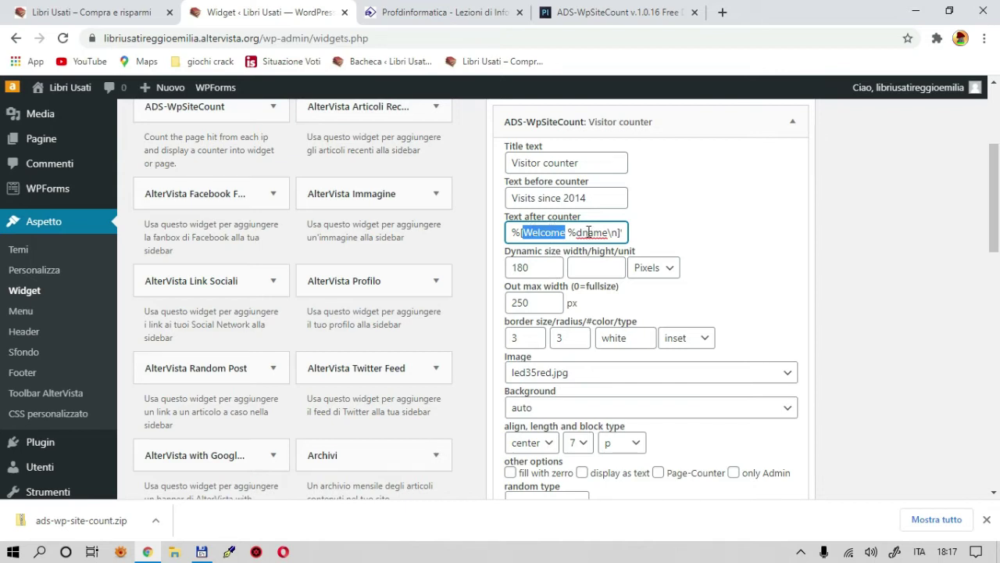
pyautogui.click(546, 233)
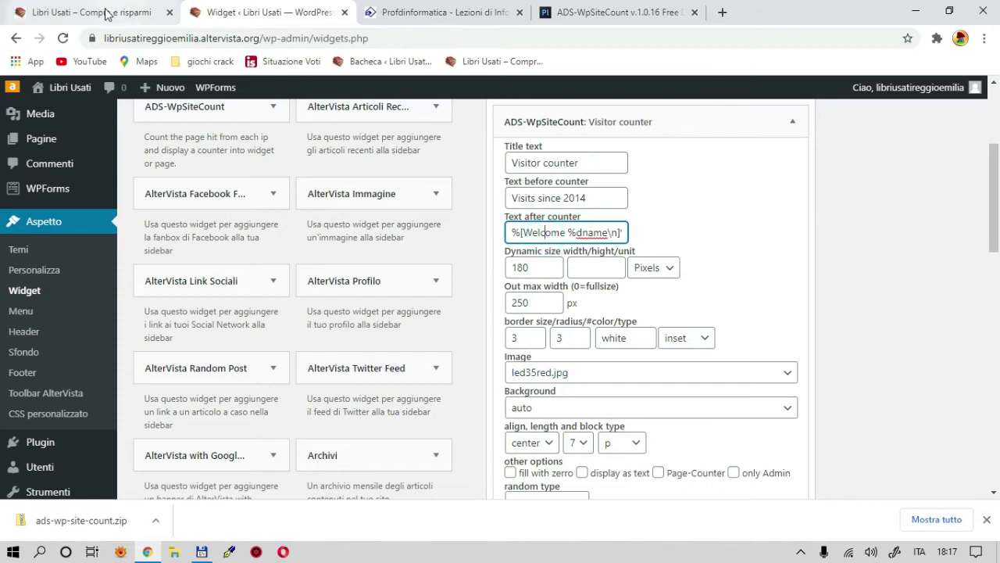
# Check the visitor IP line beneath the counter on the public site
pyautogui.click(129, 12)
pyautogui.click(829, 266)
pyautogui.moveTo(849, 263); pyautogui.dragTo(786, 266)
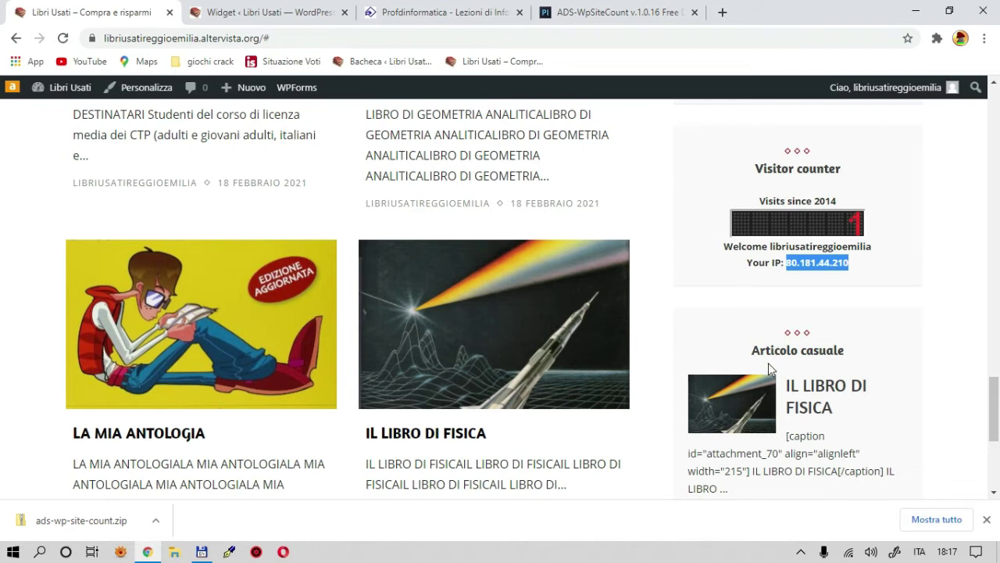
# Open the form for uploading a new zipped plugin in the WordPress admin
pyautogui.click(275, 15)
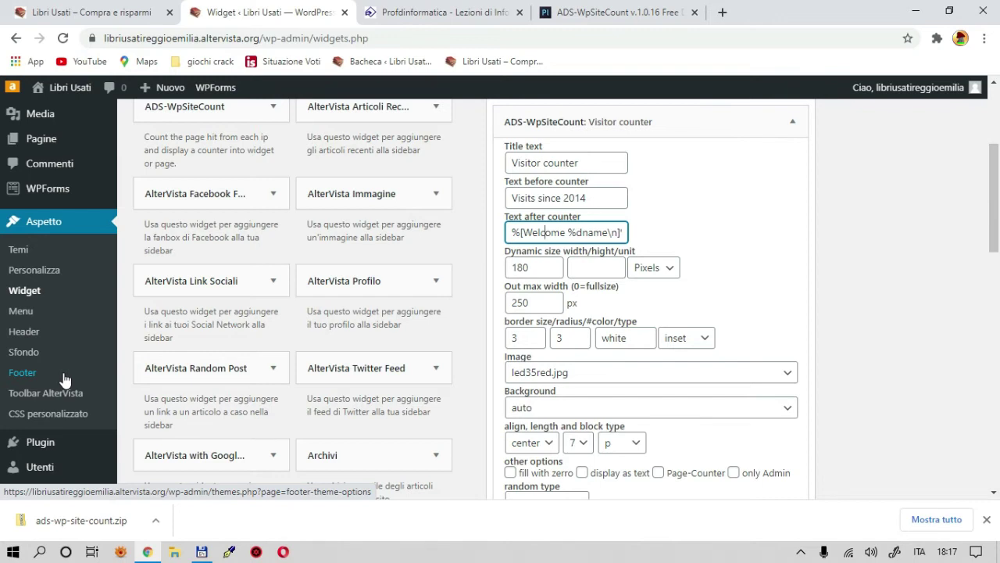
pyautogui.click(41, 442)
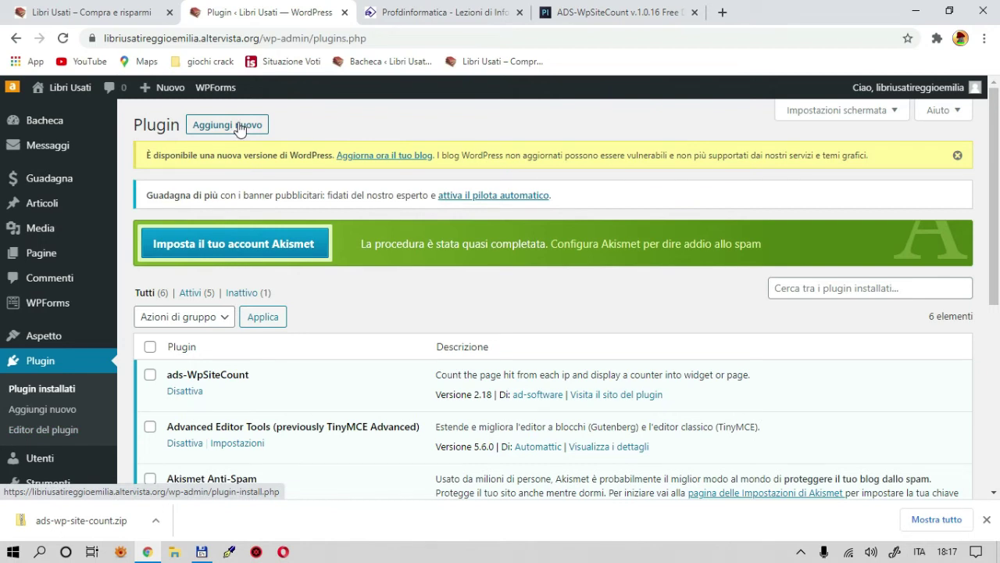
pyautogui.click(229, 127)
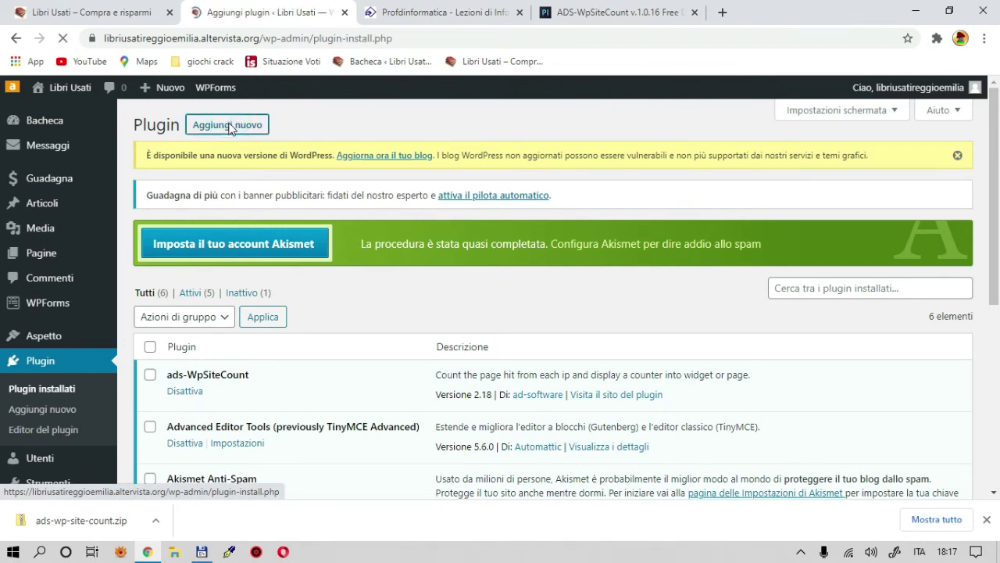
pyautogui.click(299, 119)
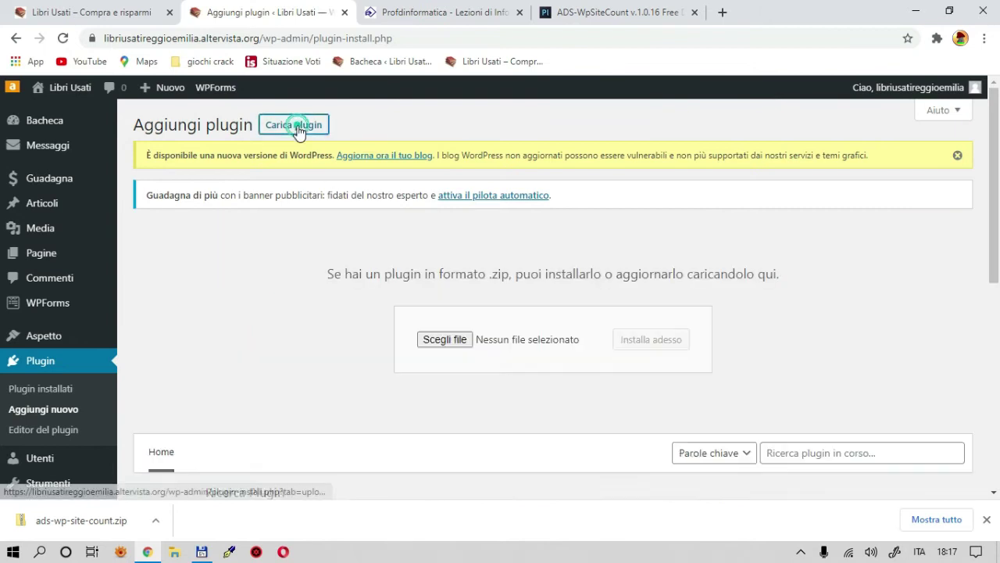
# Upload and install the plugin file calendar.1.3.14.zip, and activate the plugin
pyautogui.click(446, 340)
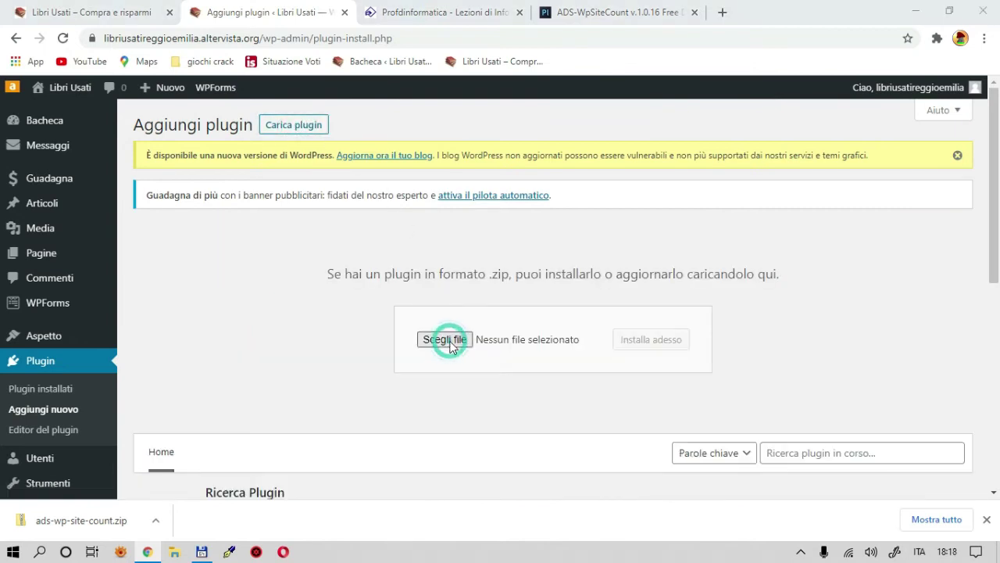
pyautogui.click(249, 228)
pyautogui.click(464, 433)
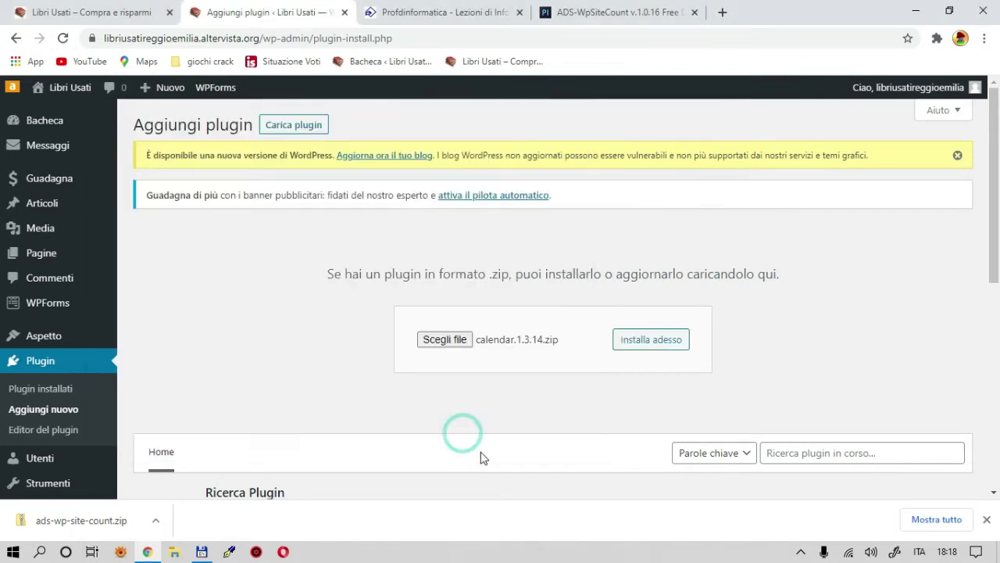
pyautogui.click(650, 339)
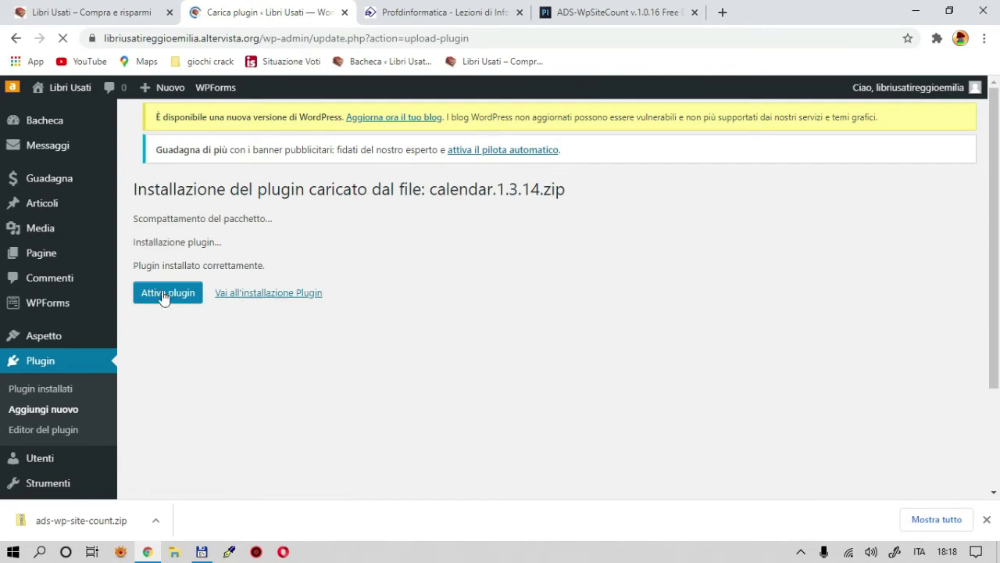
pyautogui.click(162, 321)
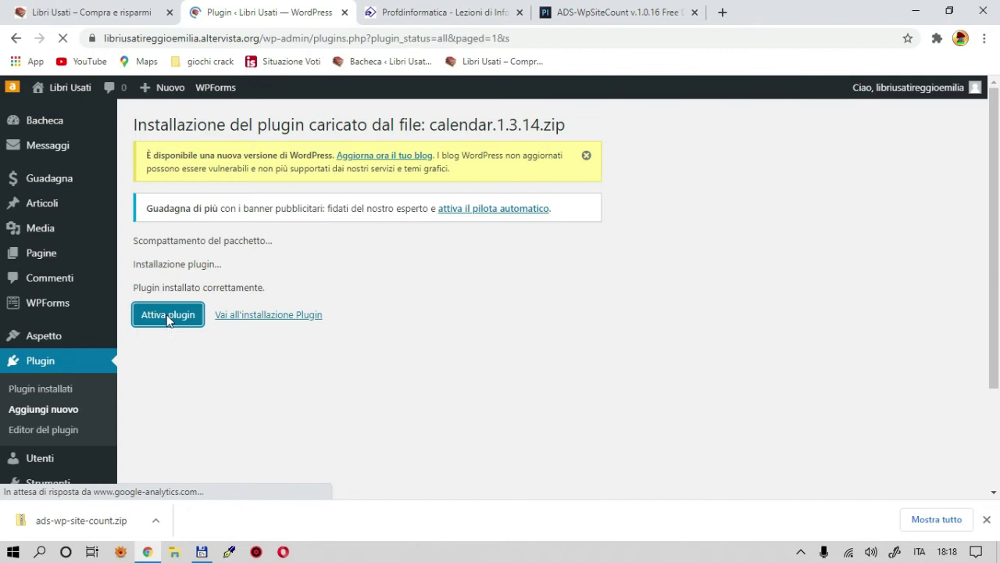
# Check the installed plugins list and the Calendario admin options, and view the sidebar on the public site
pyautogui.scroll(-7, 70, 273)
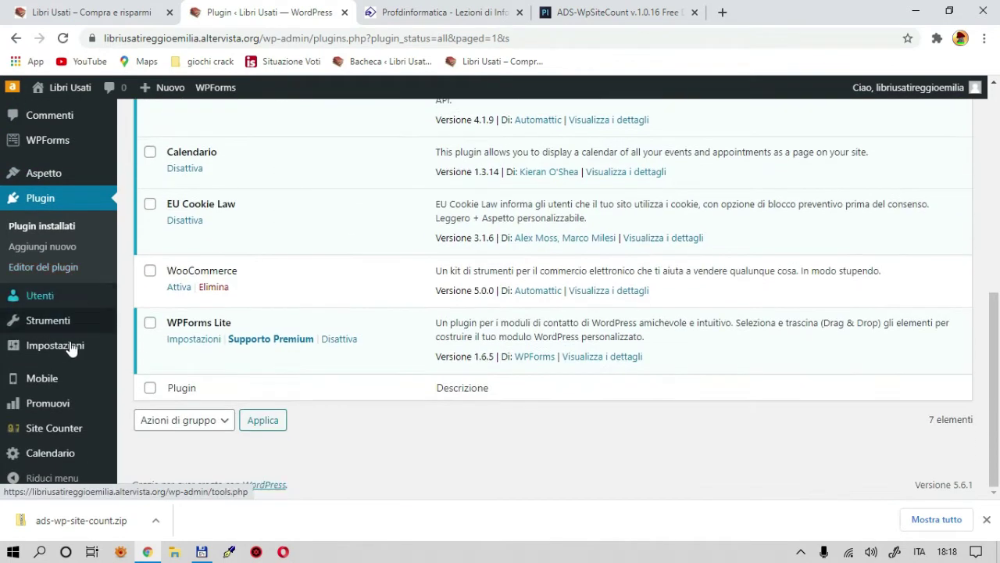
pyautogui.moveTo(30, 463)
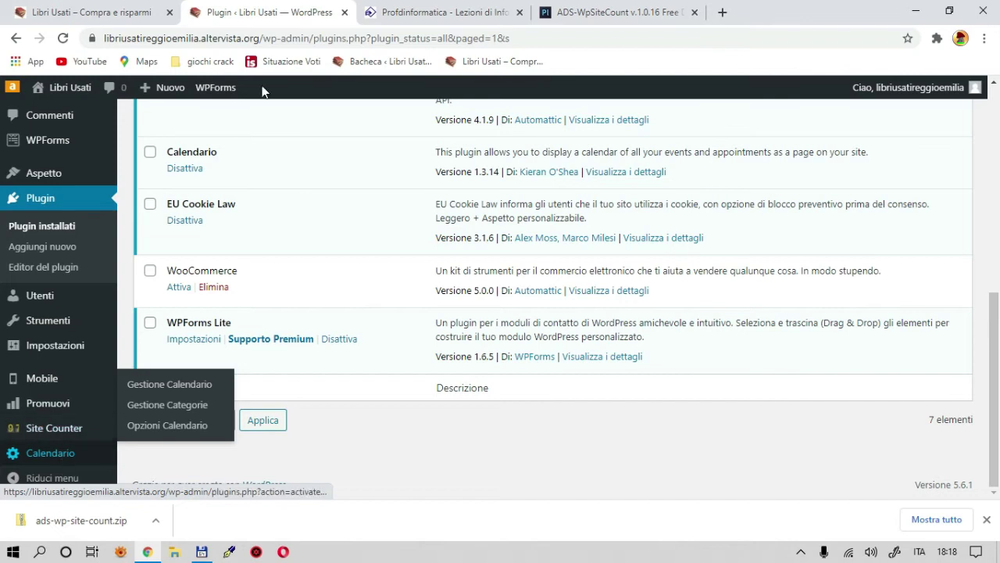
pyautogui.click(128, 10)
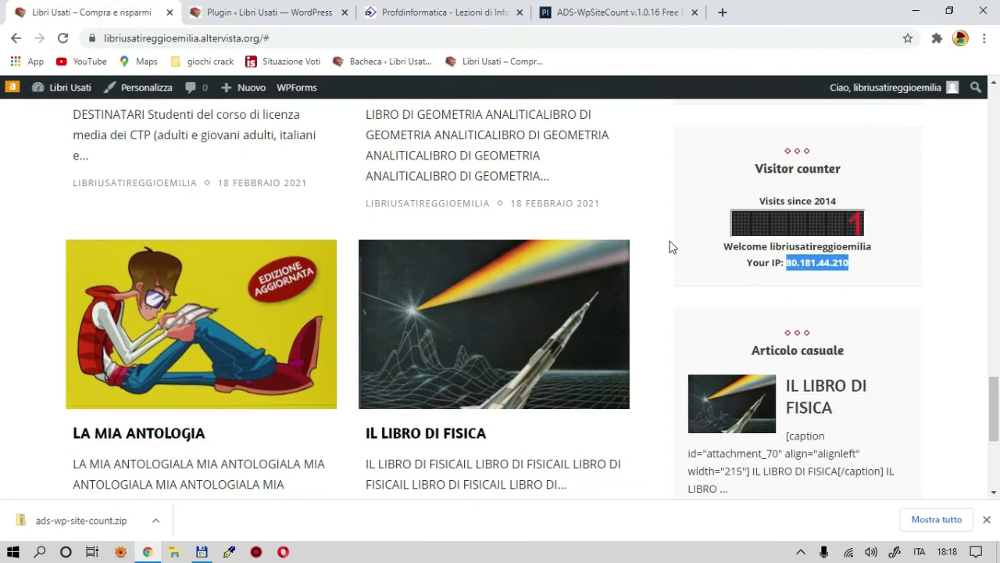
# On the Widget admin page, add the Calendario widget for events to Sidebar principale, directly below ADS-WpSiteCount
pyautogui.click(192, 14)
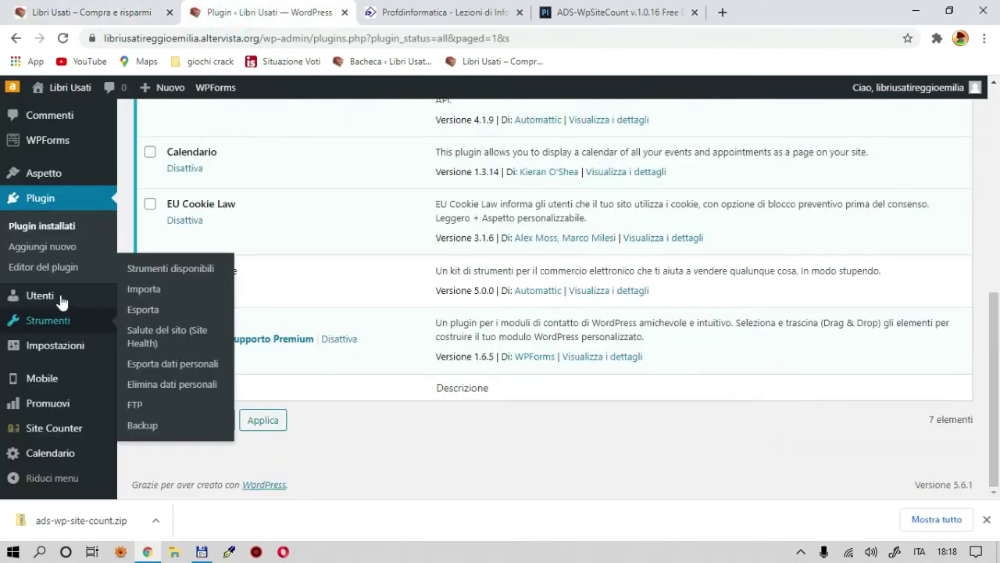
pyautogui.moveTo(58, 178)
pyautogui.click(147, 219)
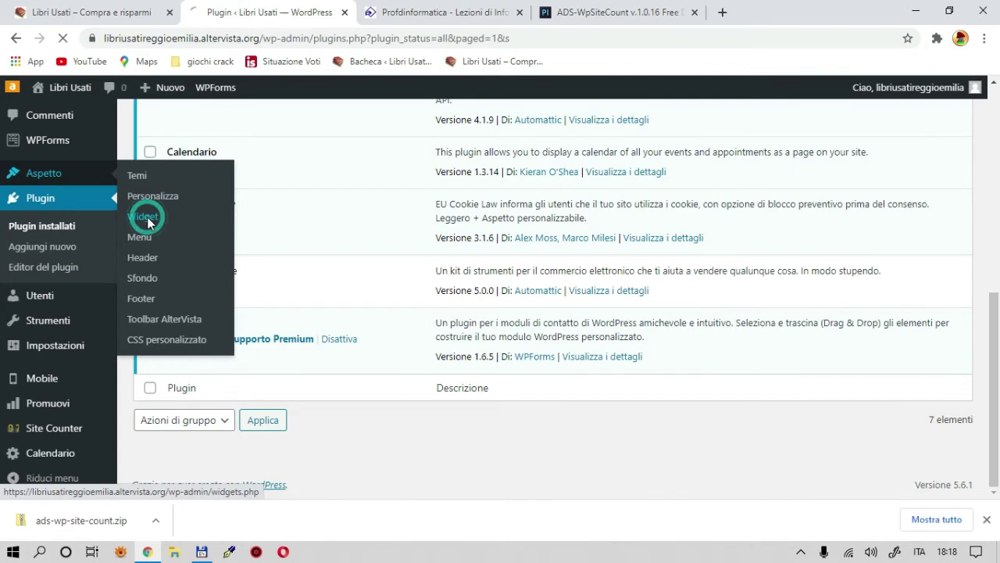
pyautogui.scroll(-4, 360, 250)
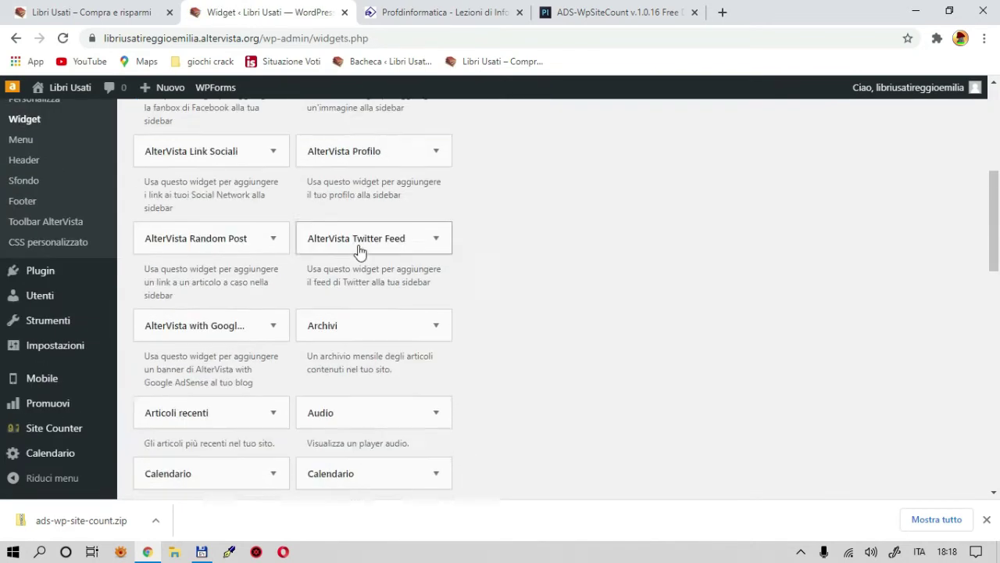
pyautogui.scroll(-2, 359, 250)
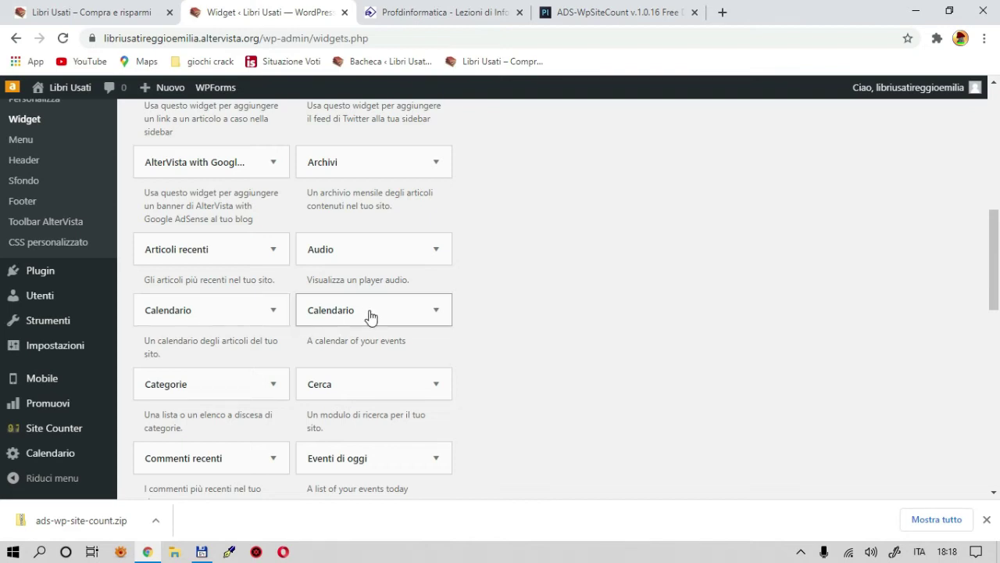
pyautogui.moveTo(371, 316); pyautogui.dragTo(567, 382)
pyautogui.scroll(-5, 571, 380)
pyautogui.scroll(2, 582, 339)
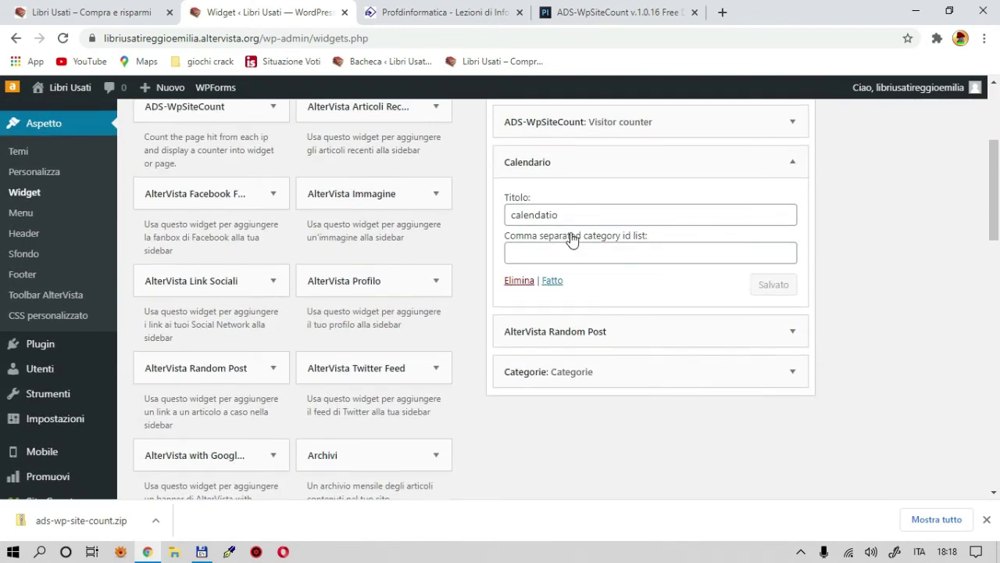
# Close the Calendario widget's settings and check the calendar in the sidebar of the reloaded public site
pyautogui.doubleClick(566, 212)
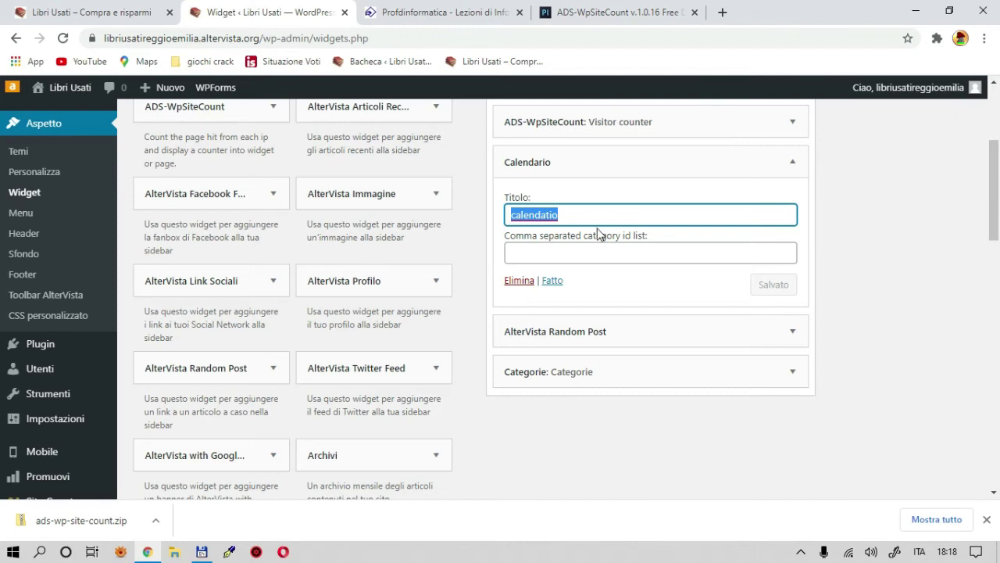
pyautogui.click(900, 243)
pyautogui.click(551, 281)
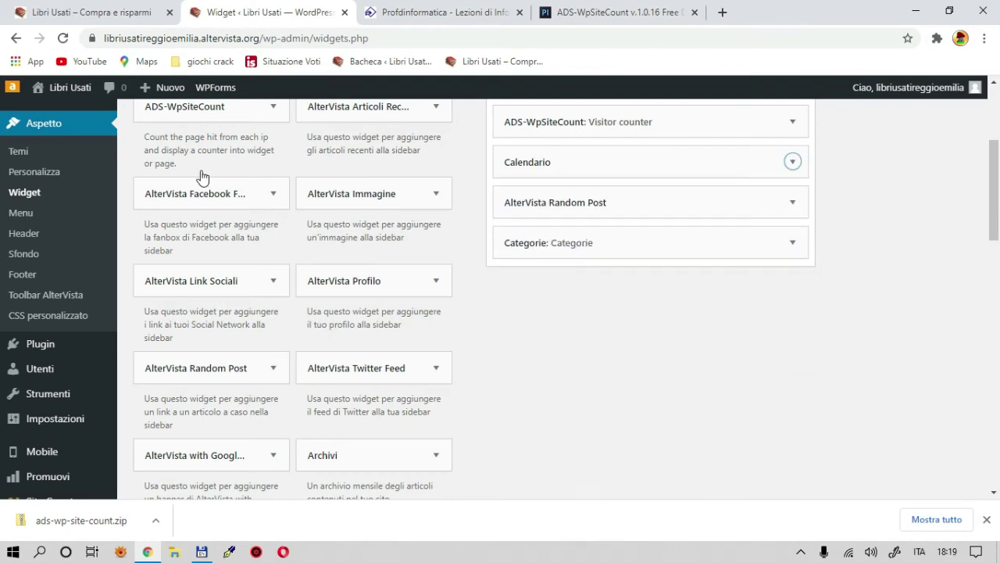
pyautogui.click(107, 12)
pyautogui.click(63, 37)
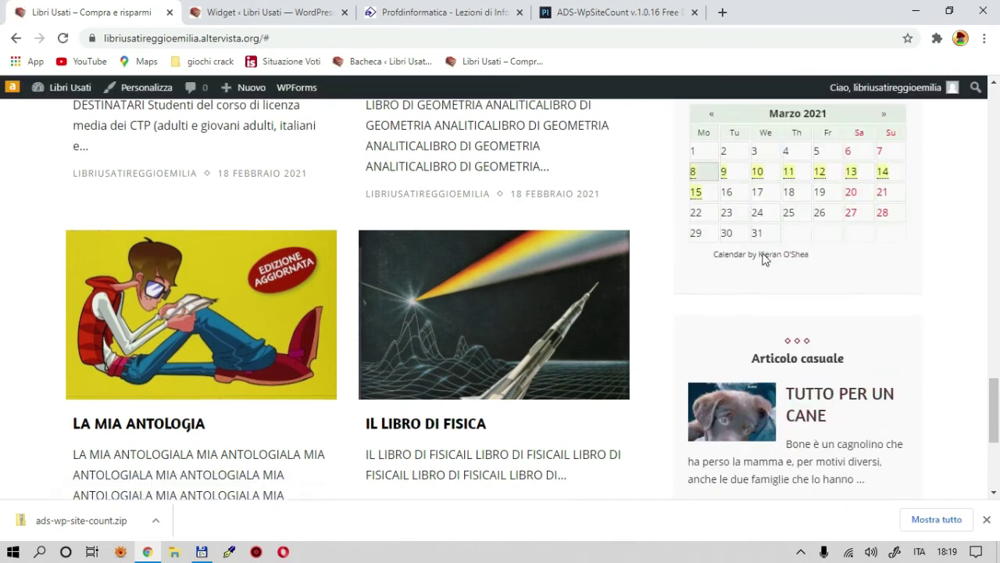
pyautogui.scroll(-4, 758, 261)
pyautogui.scroll(5, 832, 264)
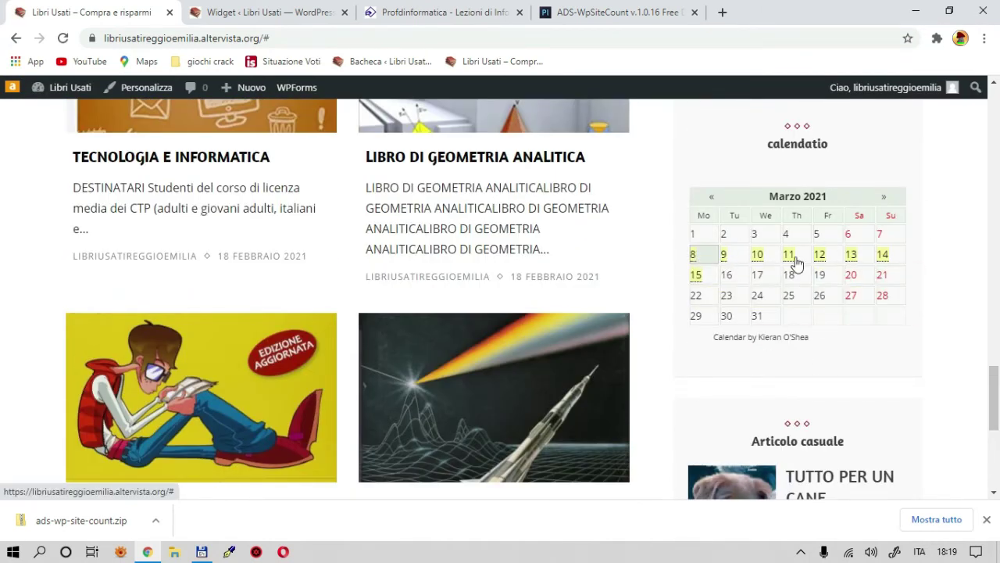
# Delete the FINE SCUOLA and PROMOZIONE PER TUTTI events in Gestione Calendario, and check the calendar on the reloaded public site
pyautogui.click(250, 13)
pyautogui.scroll(-1, 102, 365)
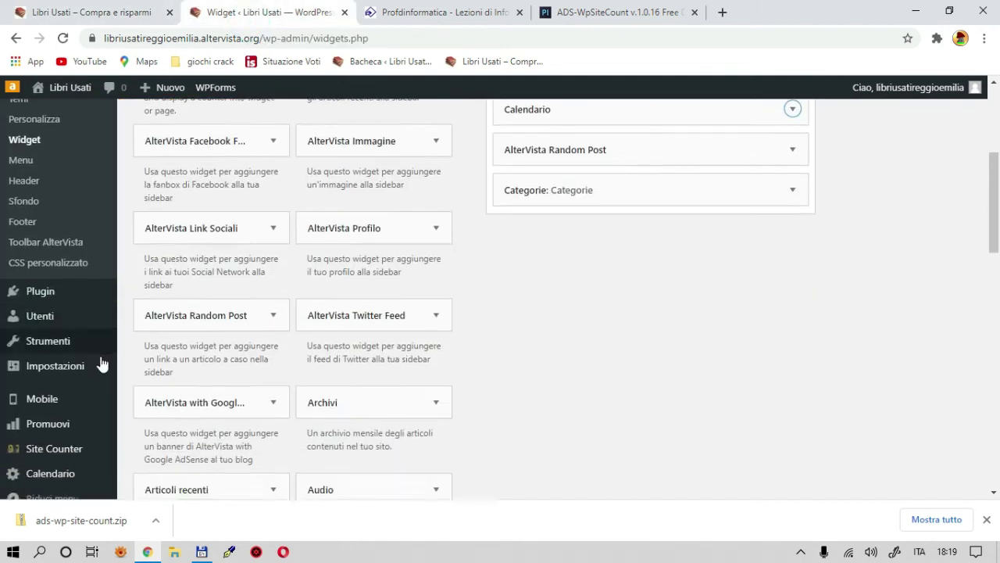
pyautogui.scroll(-3, 101, 364)
pyautogui.click(45, 460)
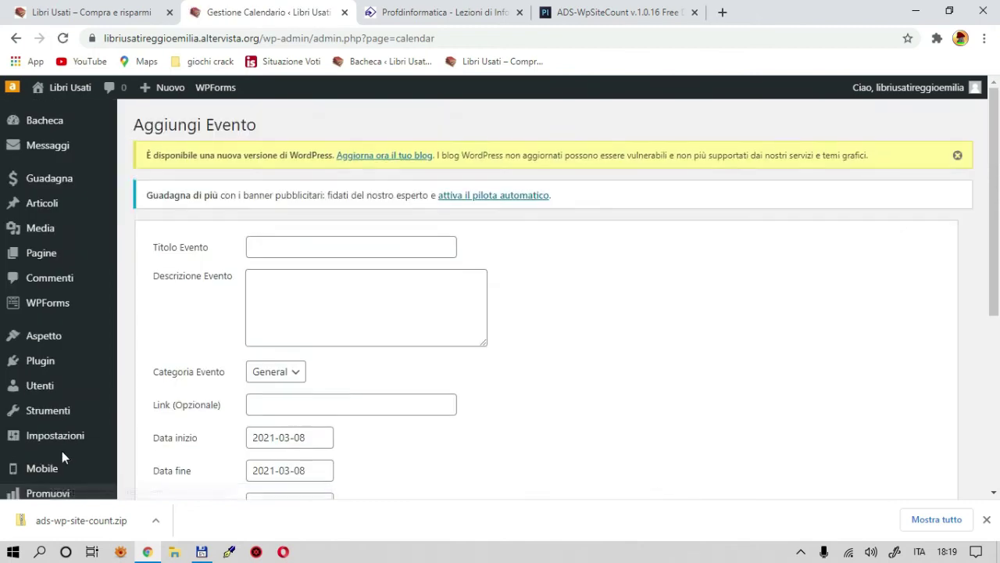
pyautogui.scroll(-5, 349, 301)
pyautogui.click(920, 384)
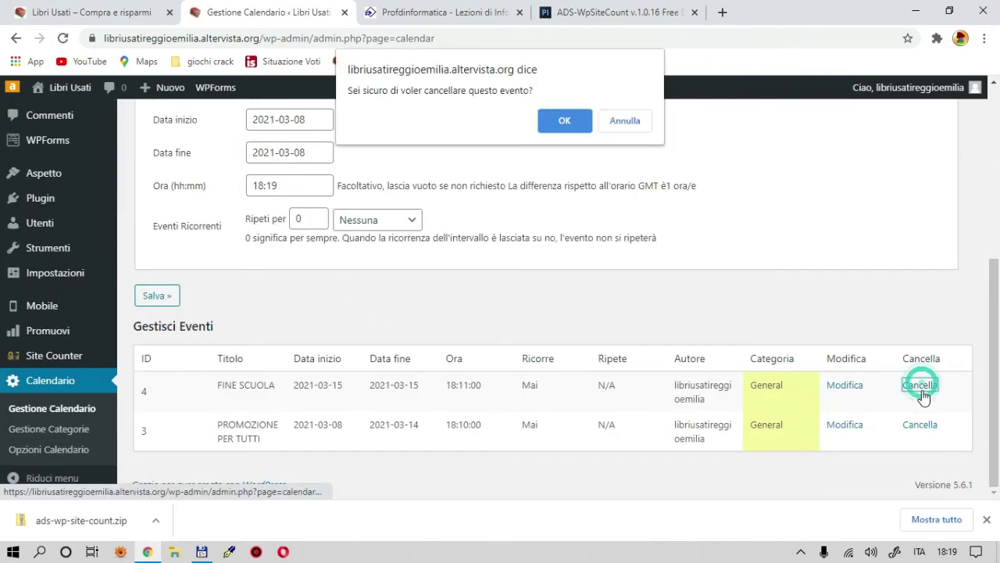
pyautogui.click(565, 117)
pyautogui.scroll(-5, 868, 375)
pyautogui.click(920, 425)
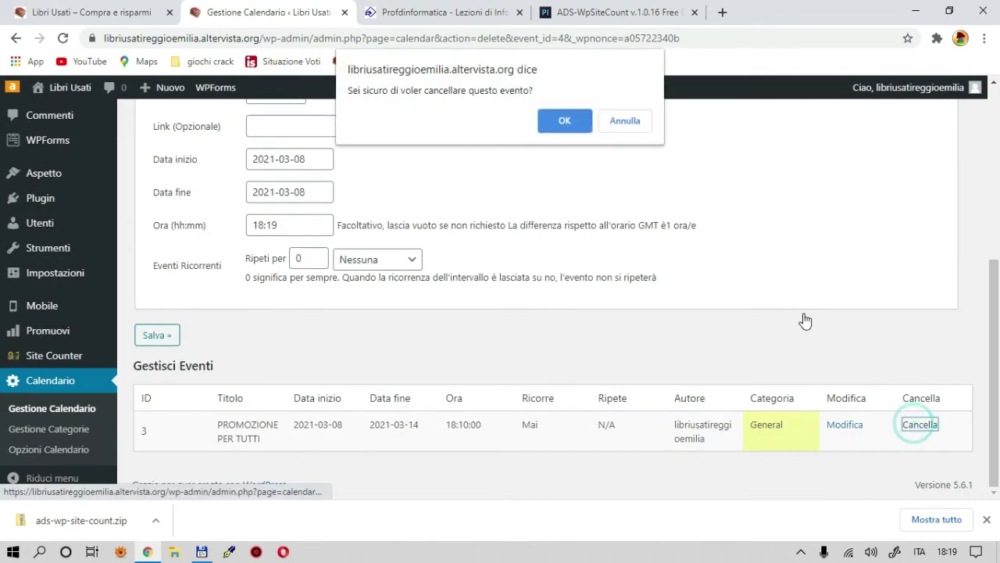
pyautogui.click(568, 117)
pyautogui.click(113, 12)
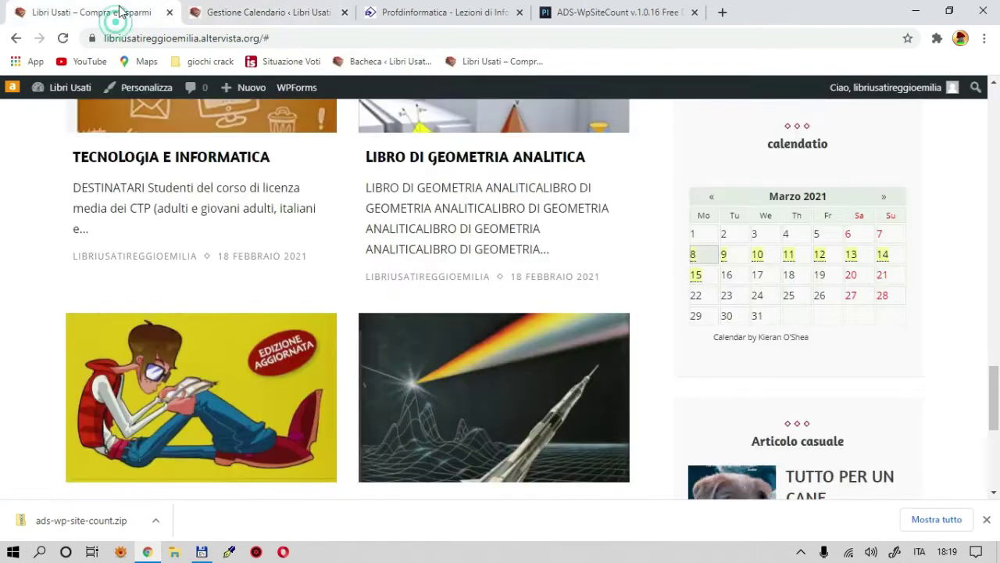
pyautogui.click(64, 39)
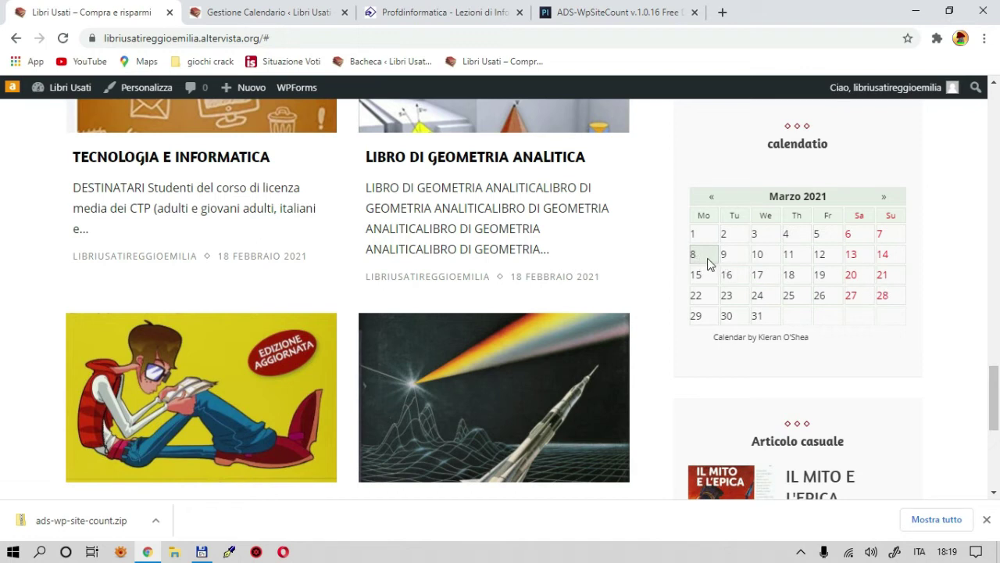
# In Gestione Calendario, enter a new event titled PROMOZIONE PER TUTTI with the description SCHERZAVO OVVIAMENTE!!!!
pyautogui.click(246, 13)
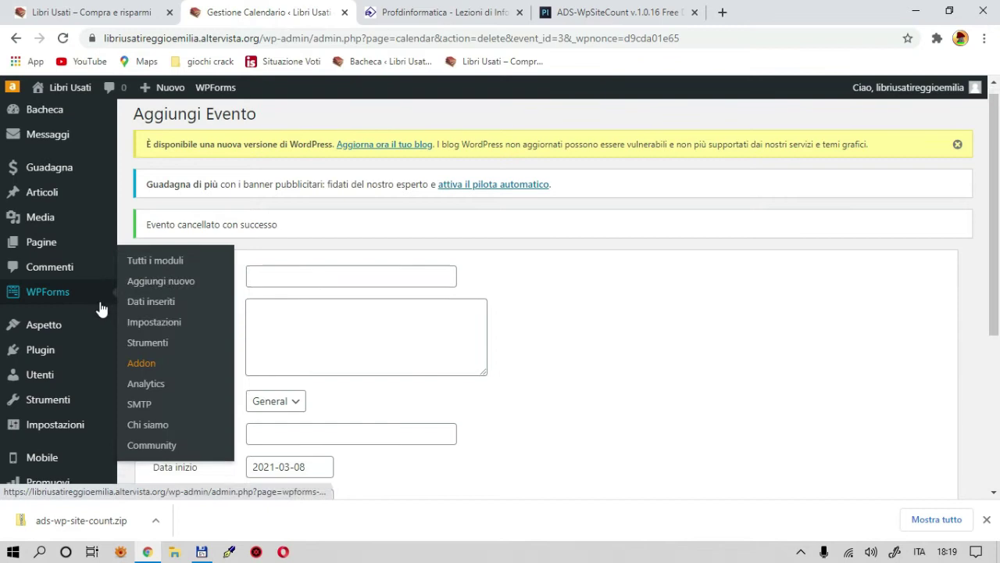
pyautogui.scroll(-3, 100, 313)
pyautogui.click(54, 379)
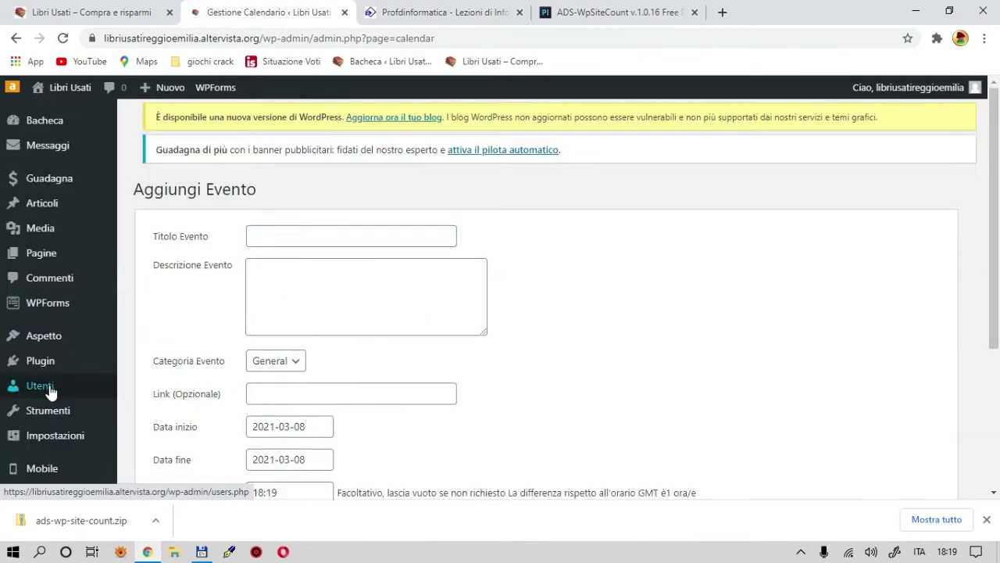
pyautogui.click(295, 245)
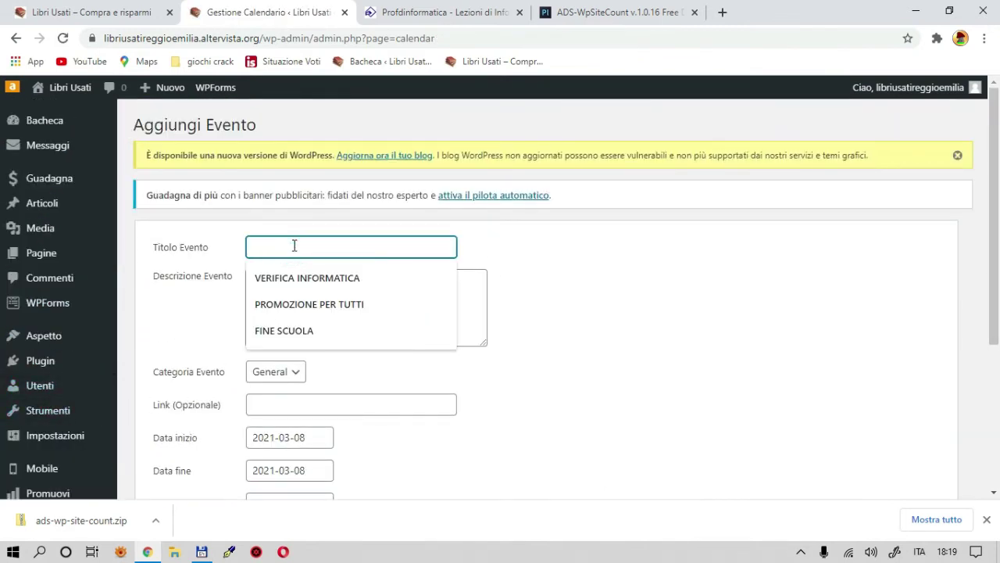
pyautogui.click(313, 302)
pyautogui.click(434, 307)
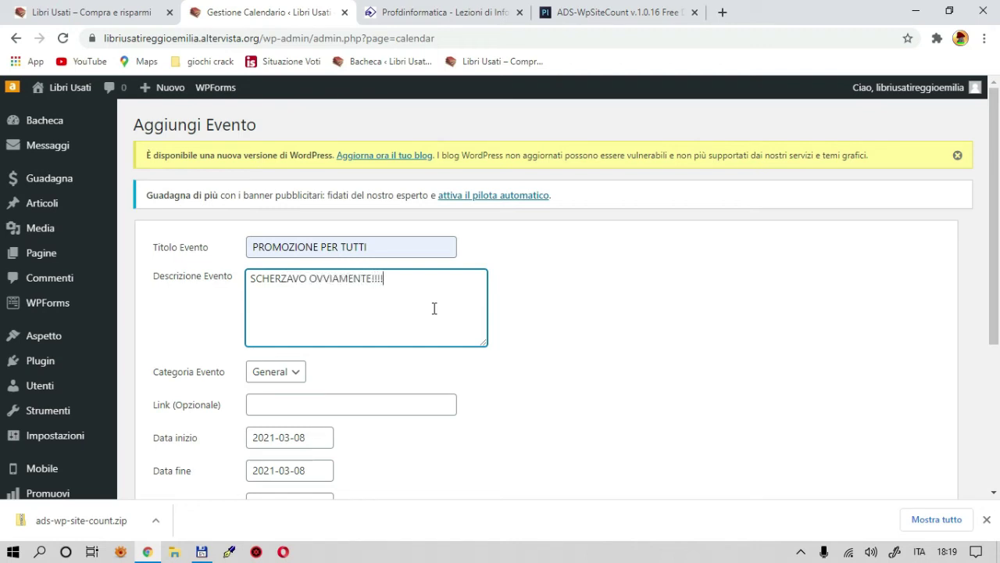
pyautogui.click(439, 295)
# Keep the General category for the new event and set its start date to 2021-03-15 and end date to 2021-03-17
pyautogui.scroll(-2, 397, 305)
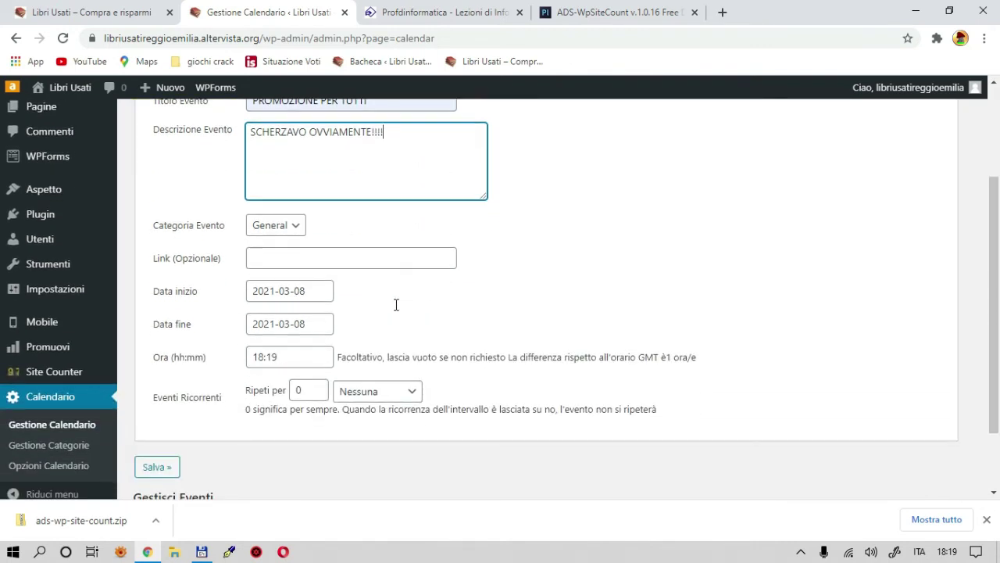
pyautogui.click(294, 227)
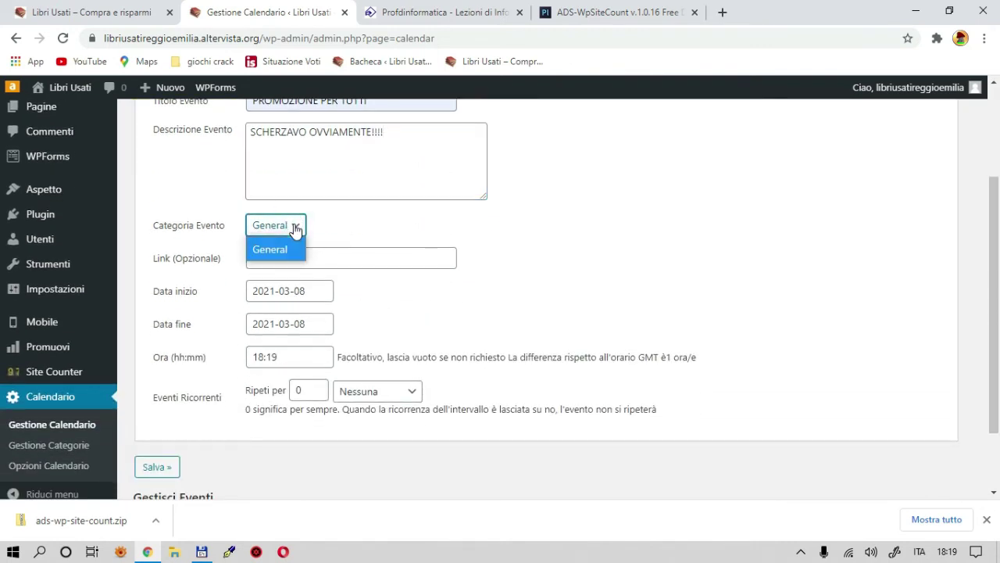
pyautogui.click(296, 229)
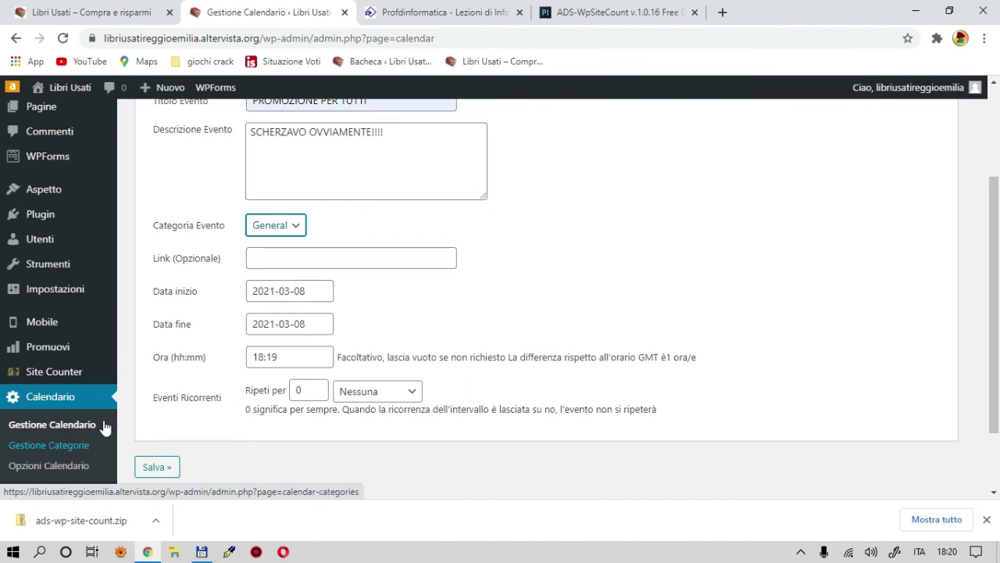
pyautogui.click(302, 253)
pyautogui.click(591, 261)
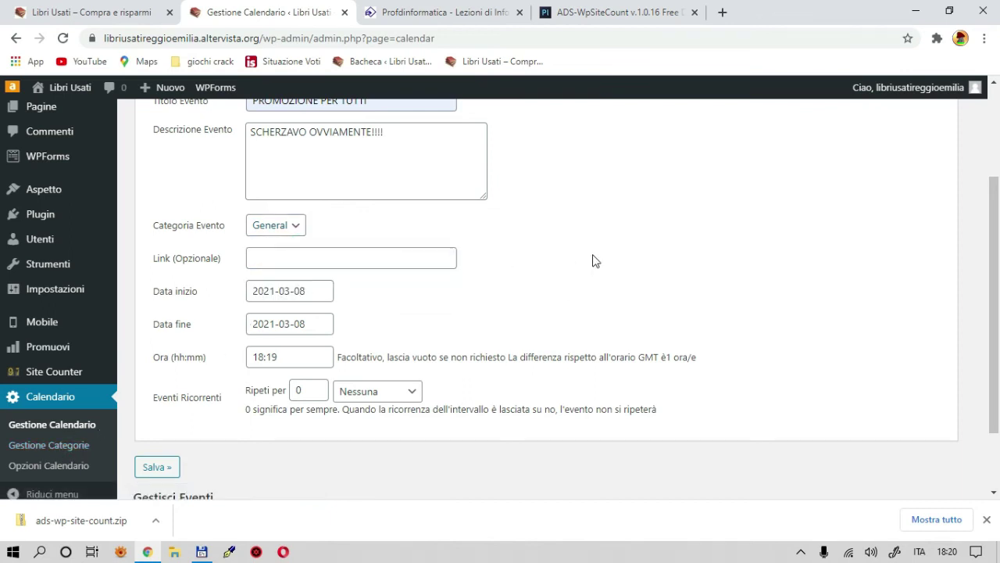
pyautogui.click(275, 297)
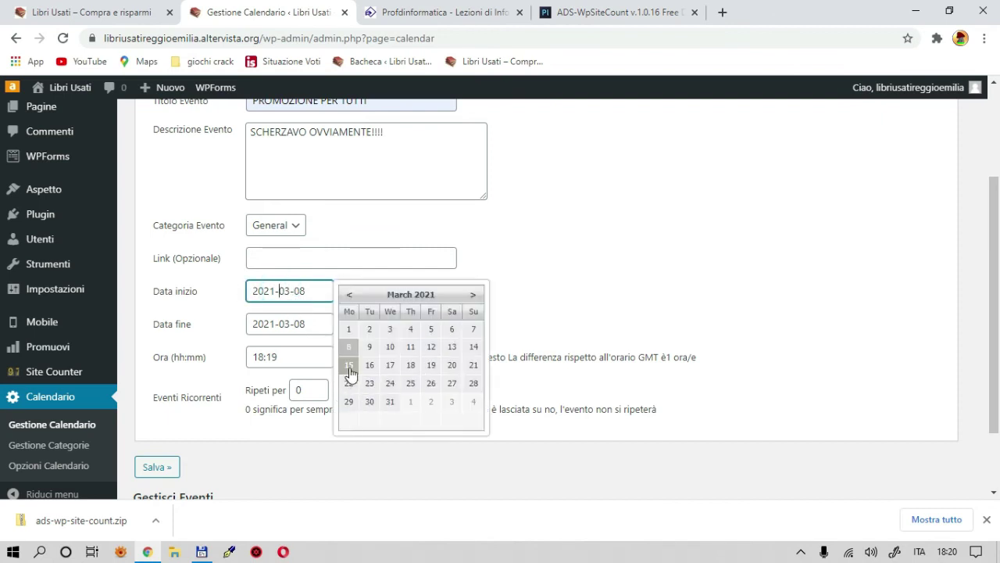
pyautogui.click(348, 371)
pyautogui.click(292, 327)
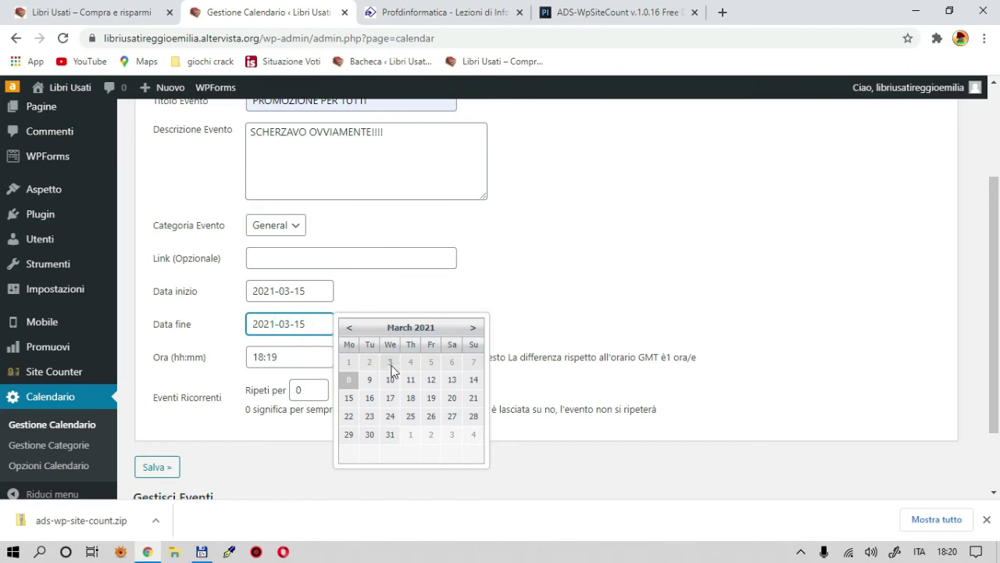
pyautogui.click(390, 398)
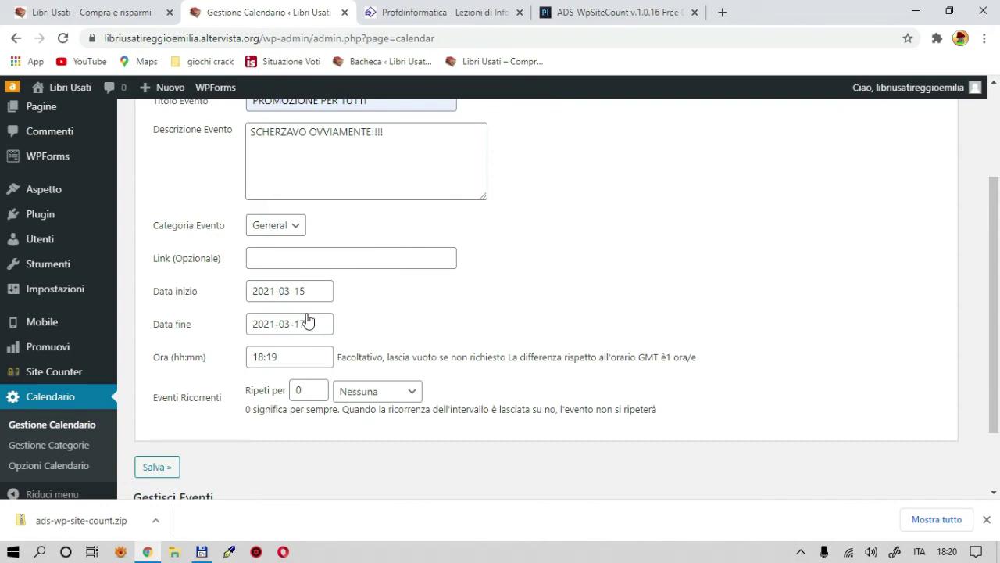
# Review and save the new calendar event, and check its entry under Gestisci Eventi
pyautogui.scroll(2, 307, 316)
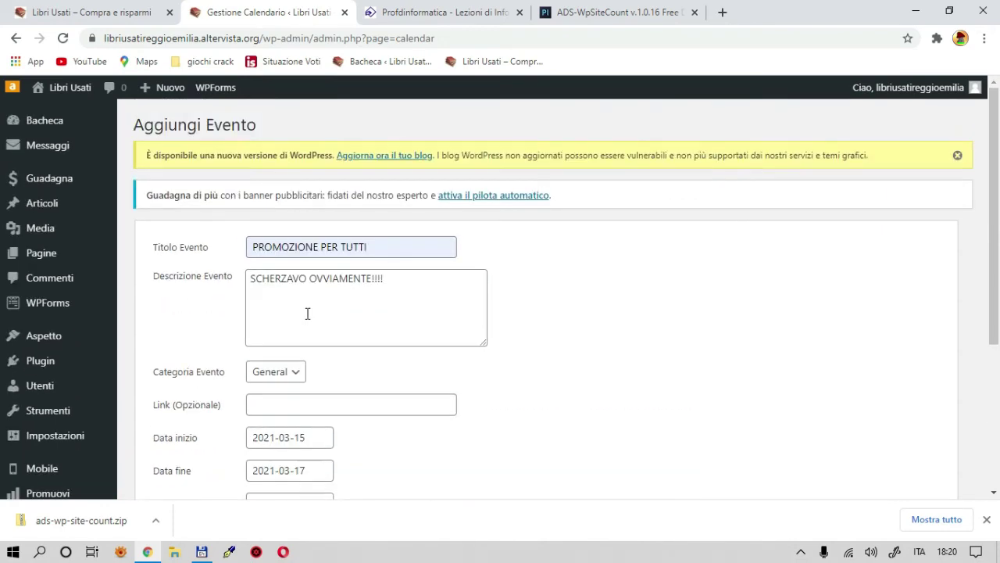
pyautogui.scroll(-3, 307, 317)
pyautogui.click(157, 380)
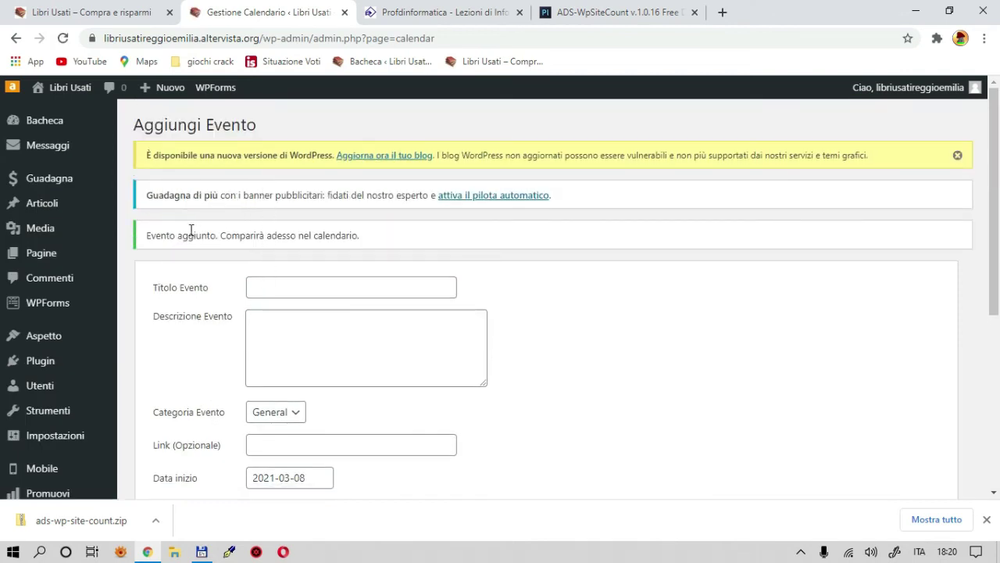
pyautogui.moveTo(148, 235); pyautogui.dragTo(383, 243)
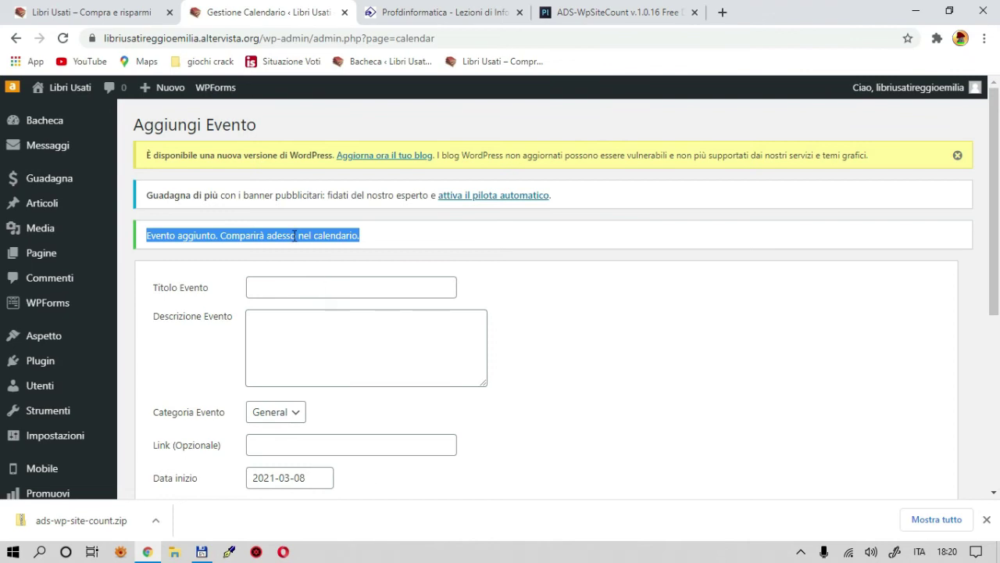
pyautogui.scroll(-4, 342, 239)
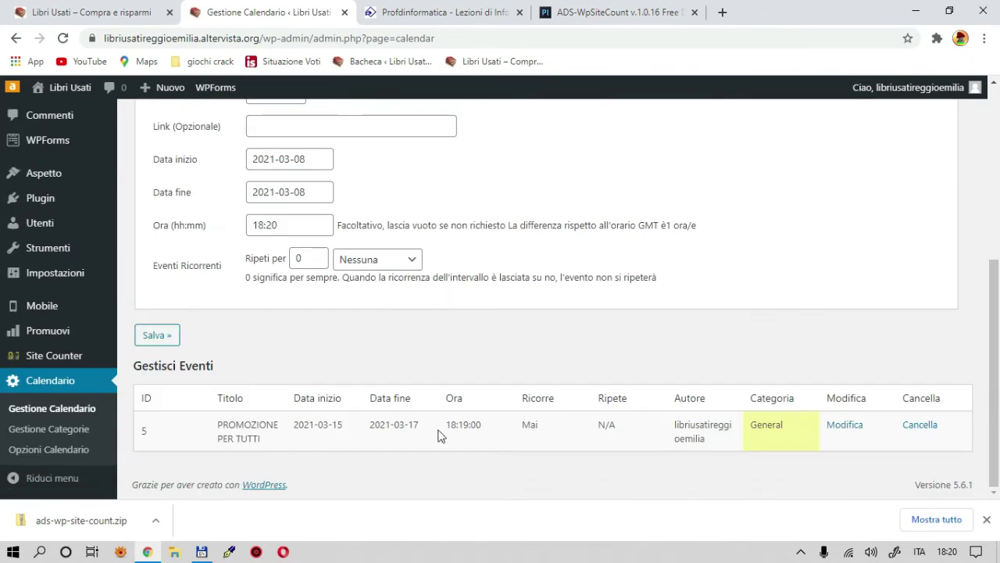
# Reload the public site and view the event details on the 15 and 17 March dates of the sidebar calendar
pyautogui.click(94, 12)
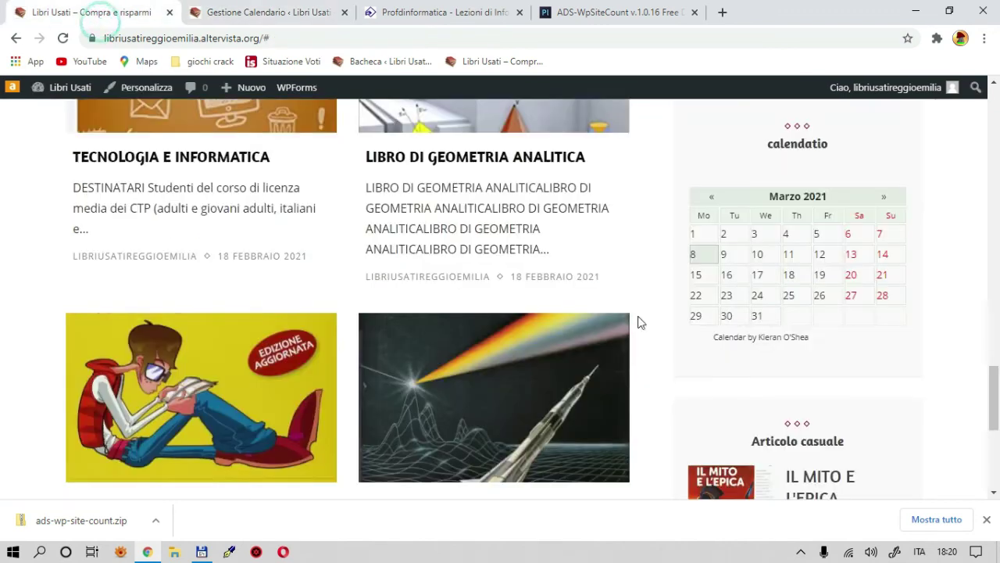
pyautogui.click(64, 39)
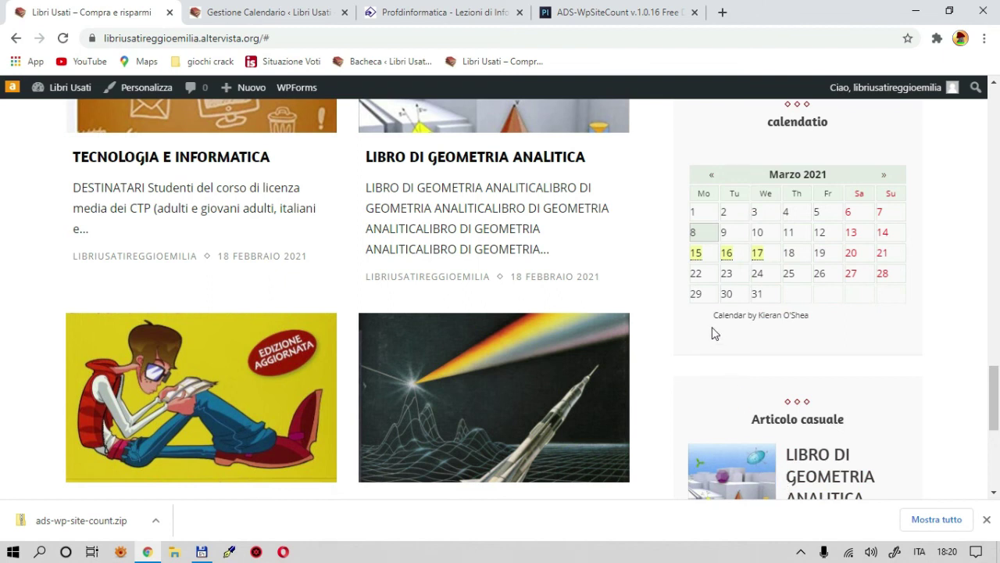
pyautogui.moveTo(696, 258)
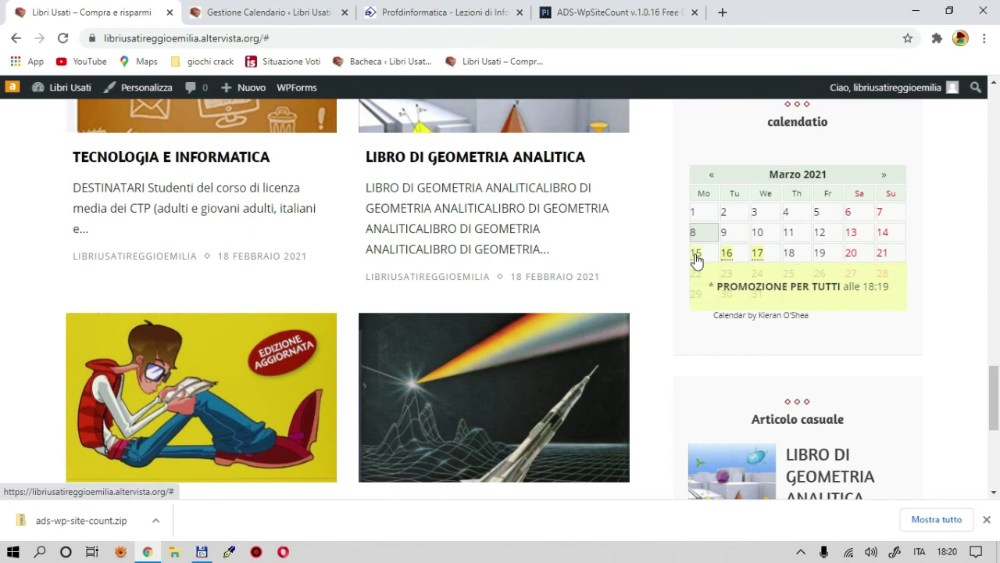
pyautogui.moveTo(758, 258)
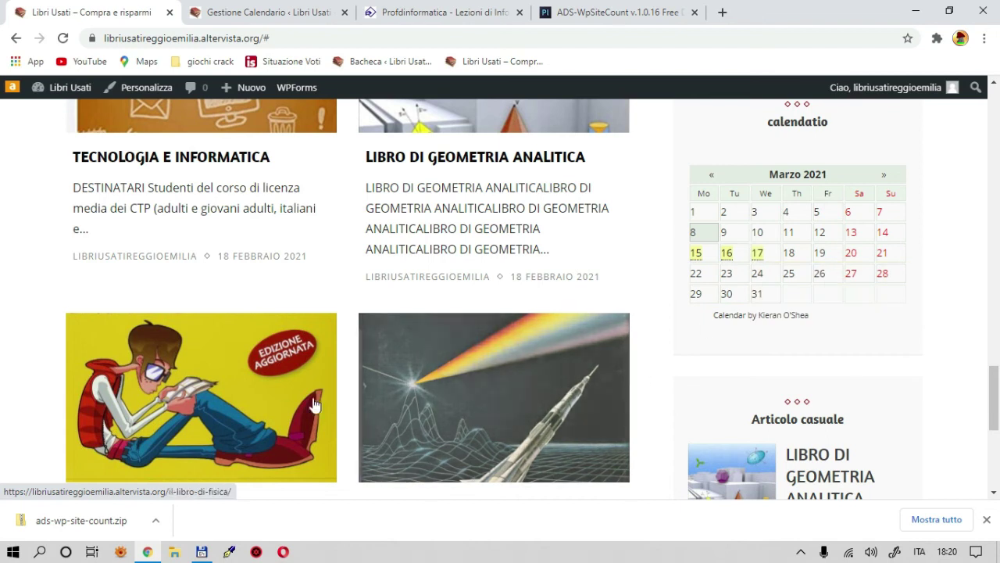
pyautogui.click(692, 260)
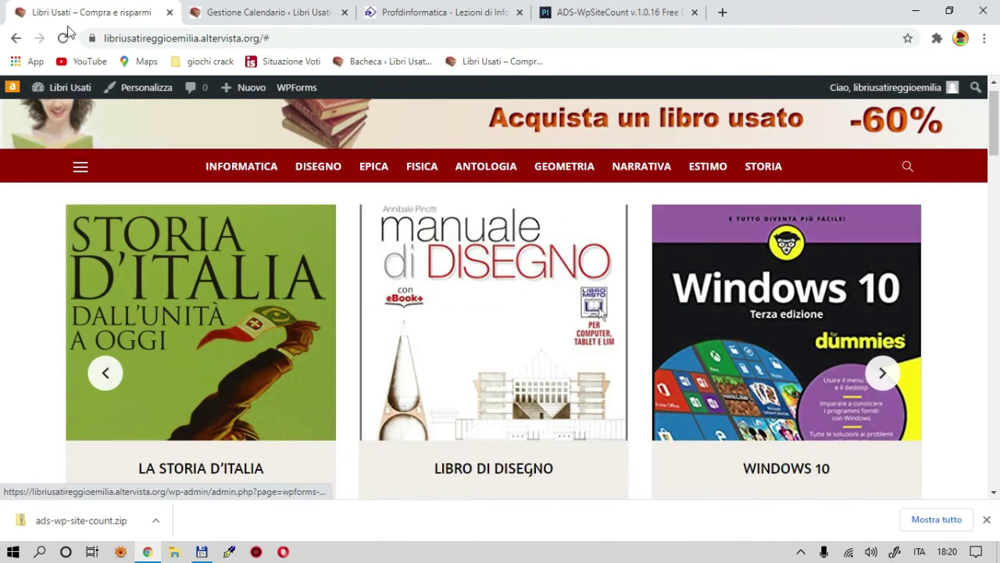
# Return to the admin, open Gestione Categorie for the calendar, and examine the name and HEX colour fields for a new category
pyautogui.click(239, 12)
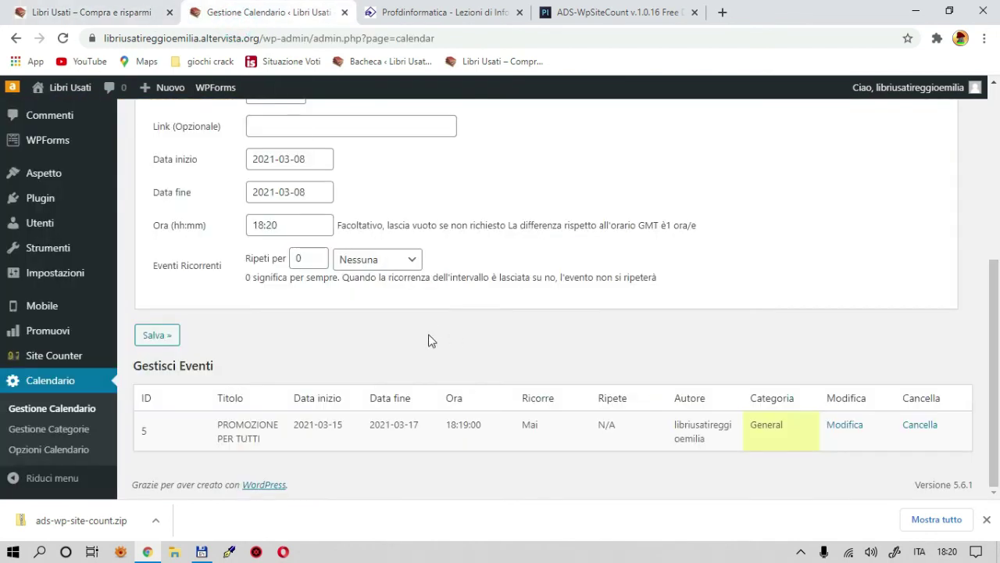
pyautogui.click(423, 171)
pyautogui.scroll(3, 415, 194)
pyautogui.scroll(-3, 390, 216)
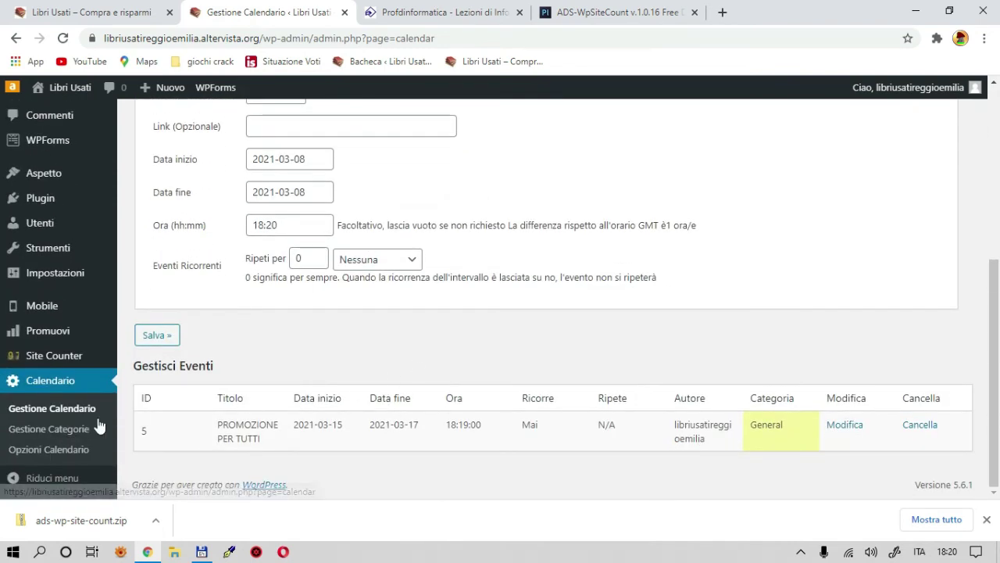
pyautogui.click(39, 428)
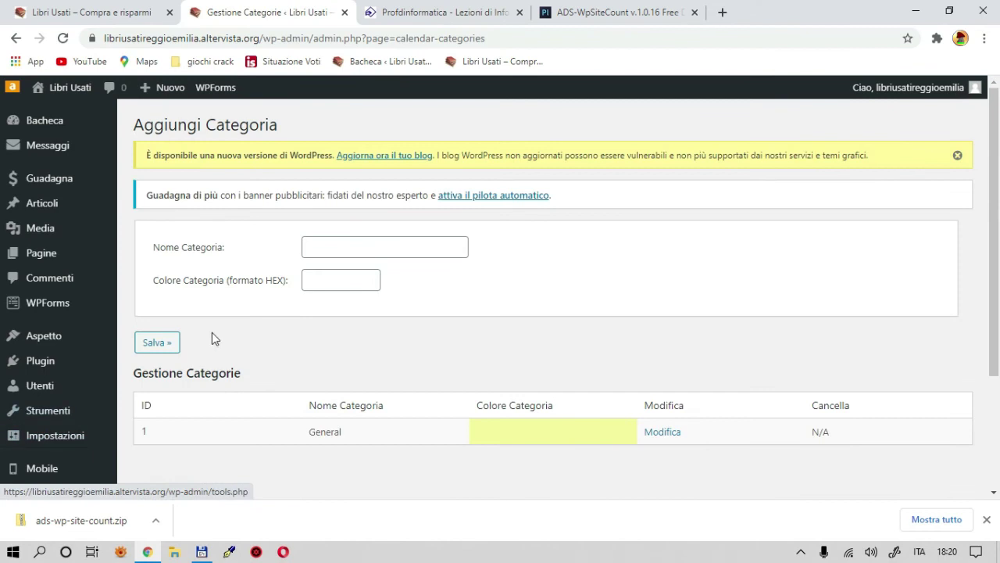
pyautogui.click(308, 245)
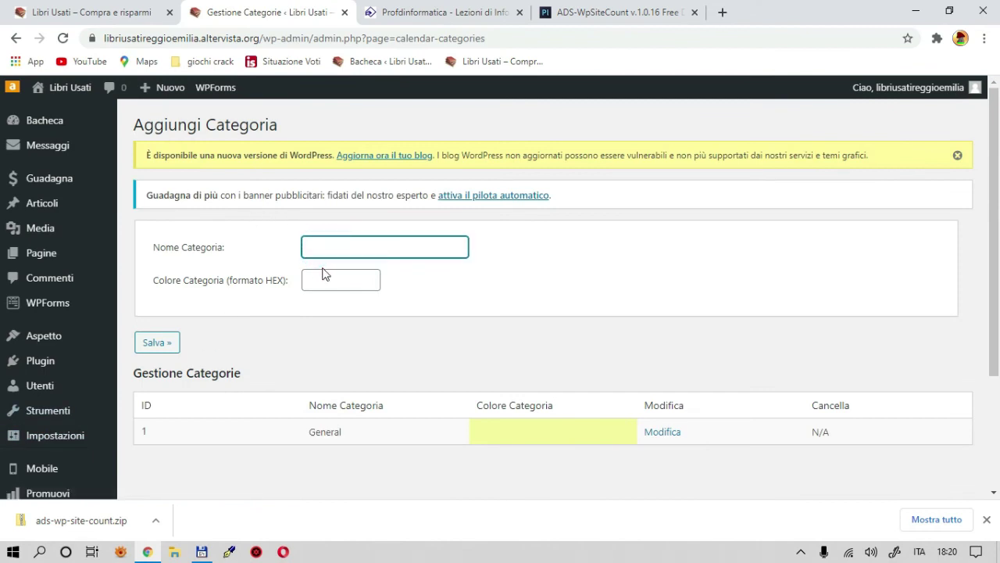
pyautogui.click(336, 279)
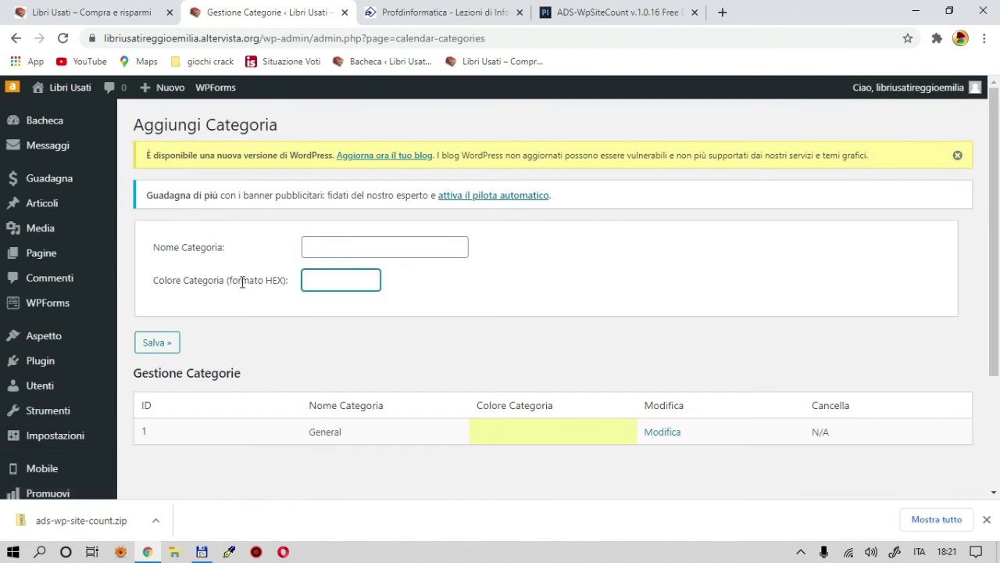
pyautogui.moveTo(230, 279); pyautogui.dragTo(283, 280)
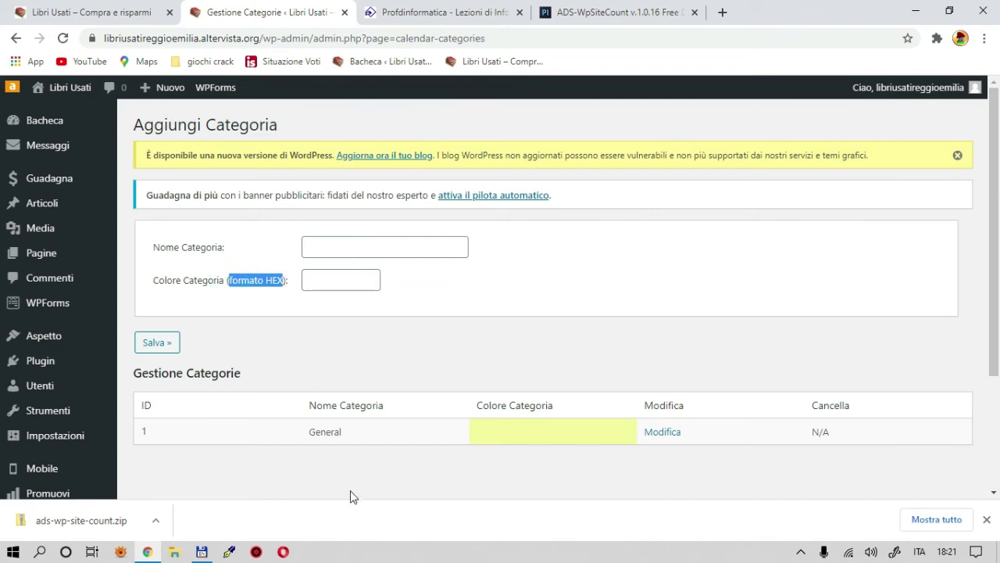
pyautogui.click(405, 282)
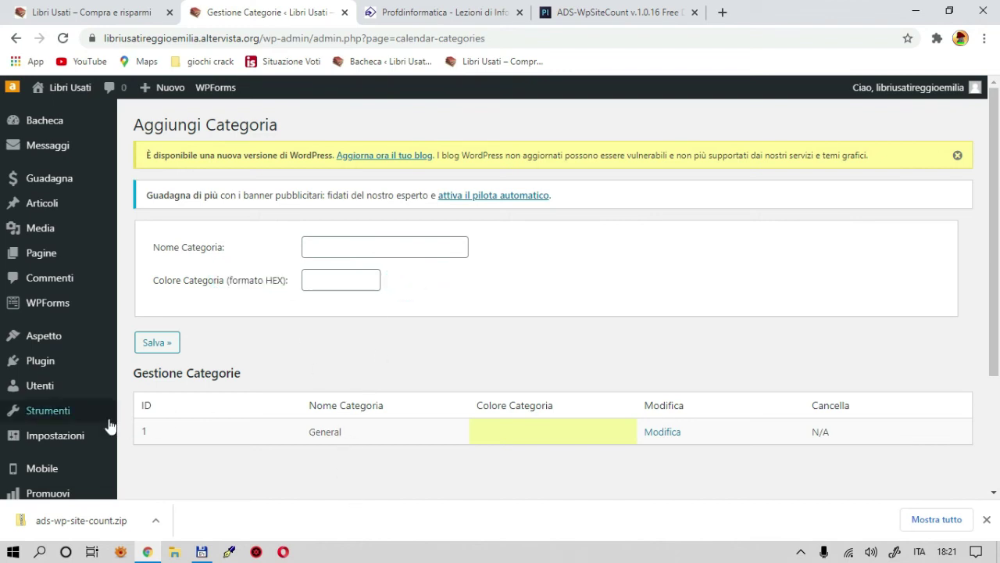
pyautogui.click(312, 280)
# Open Opzioni Calendario and examine the user groups that can manage events, keeping Autore as the lowest group
pyautogui.scroll(-3, 33, 428)
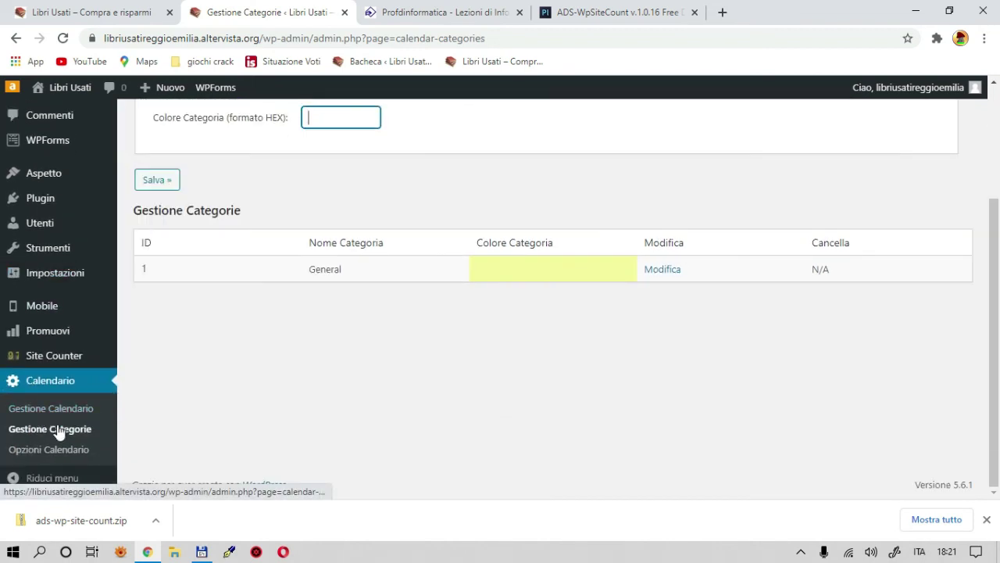
pyautogui.click(55, 451)
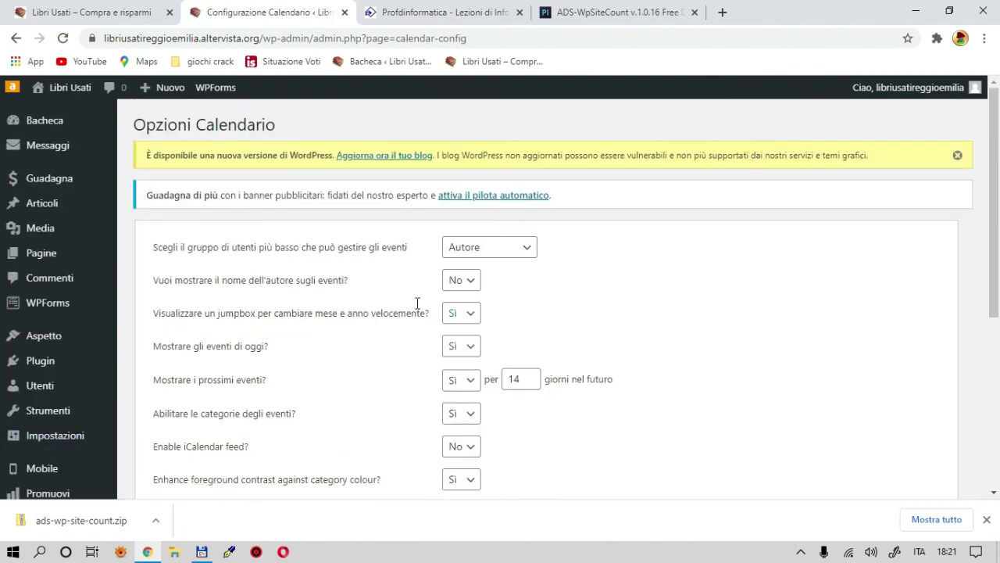
pyautogui.scroll(-1, 450, 294)
pyautogui.scroll(-1, 450, 293)
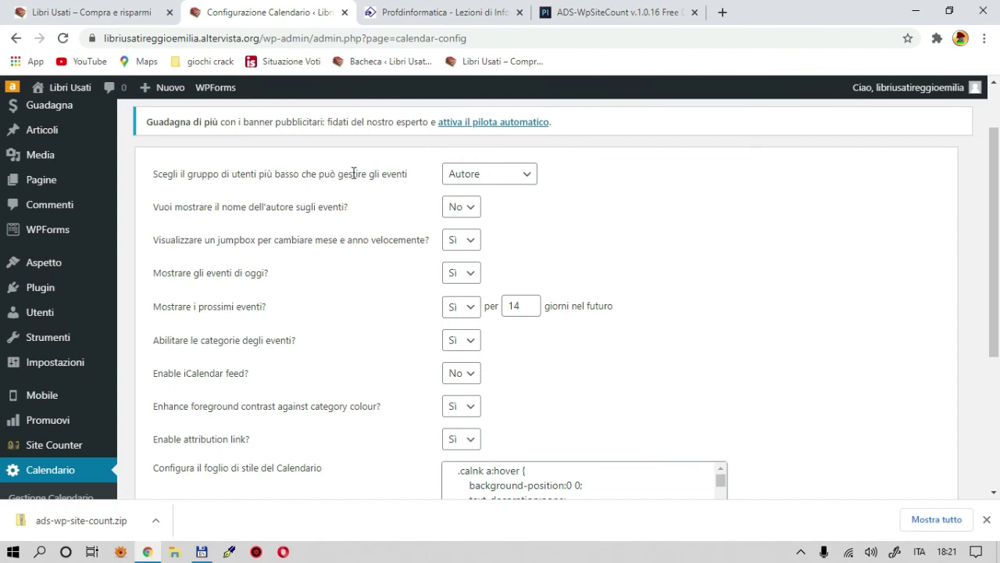
pyautogui.click(514, 181)
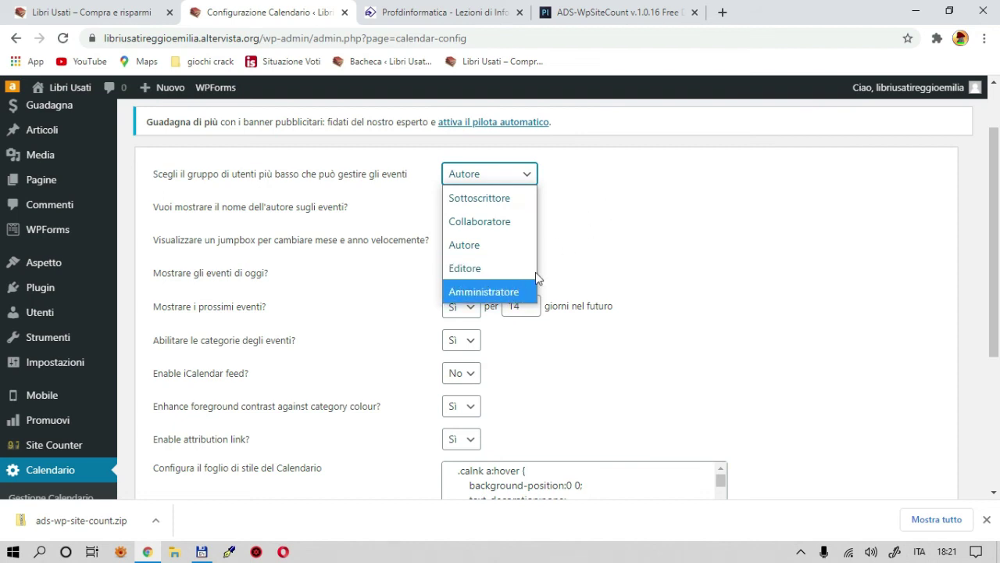
pyautogui.click(614, 234)
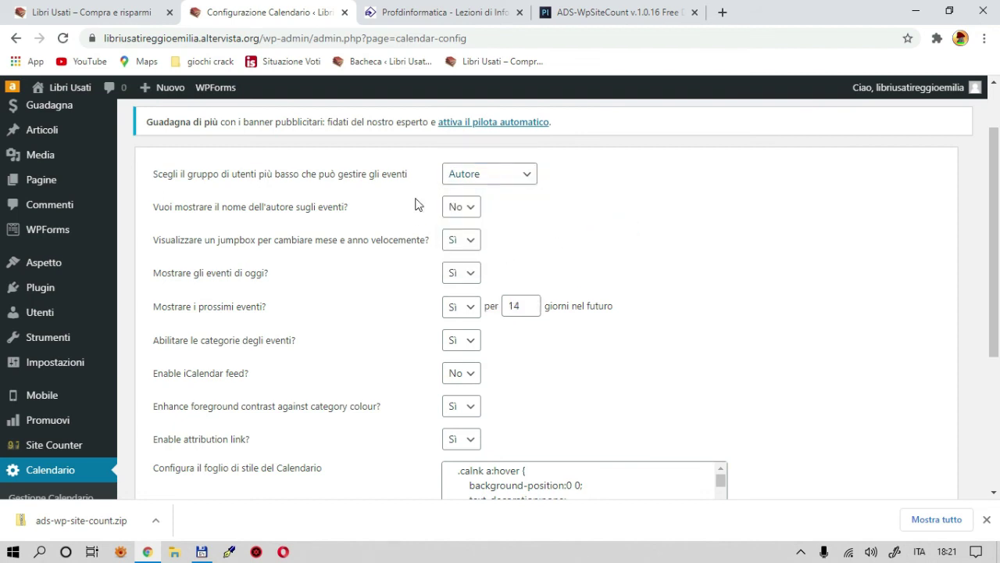
# Set the calendar option for showing the author's name on events to Sì
pyautogui.click(469, 208)
pyautogui.click(462, 227)
pyautogui.scroll(-1, 217, 418)
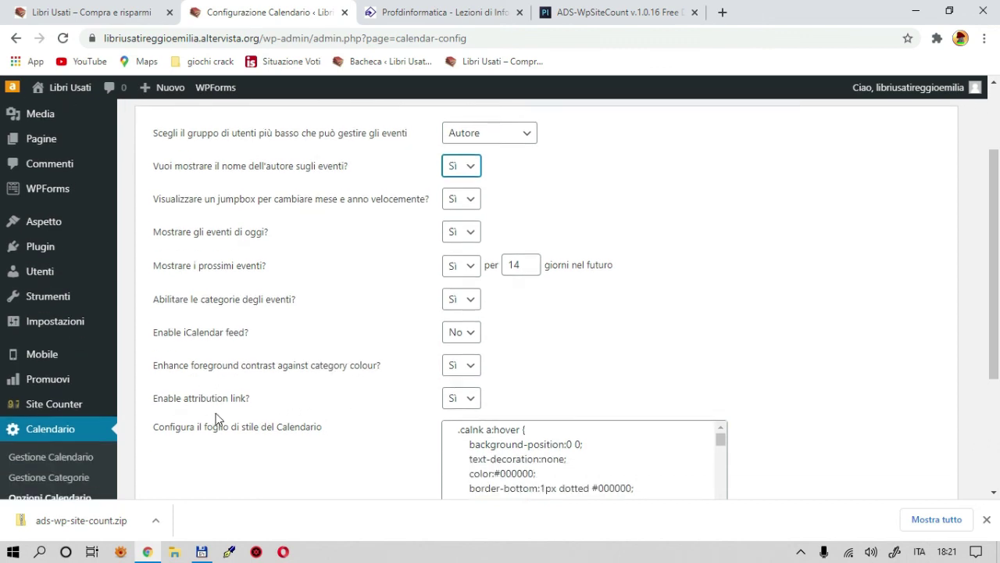
# Look through the calendar's style sheet without editing it, and save the calendar options
pyautogui.scroll(-3, 218, 418)
pyautogui.moveTo(501, 267); pyautogui.dragTo(596, 405)
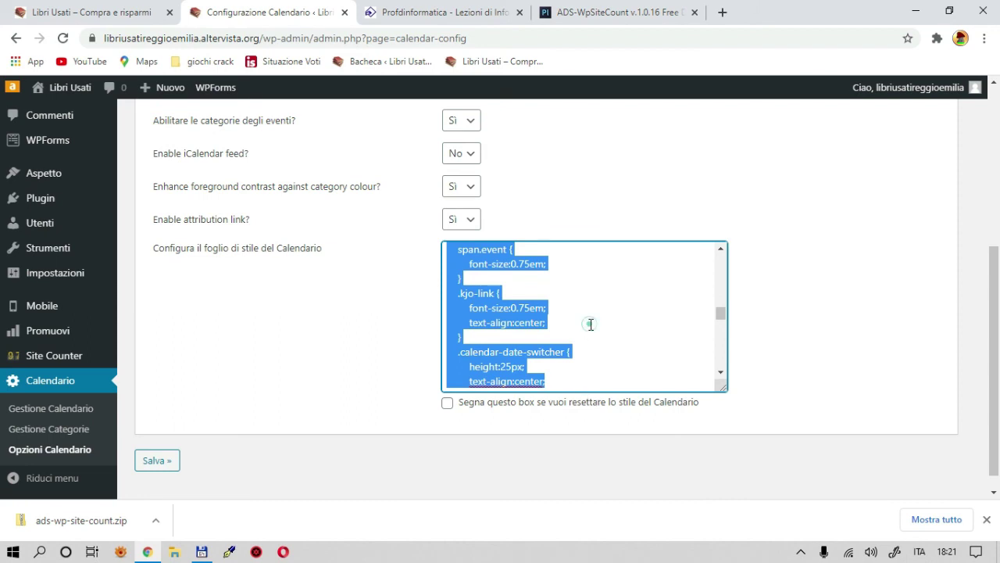
pyautogui.click(589, 325)
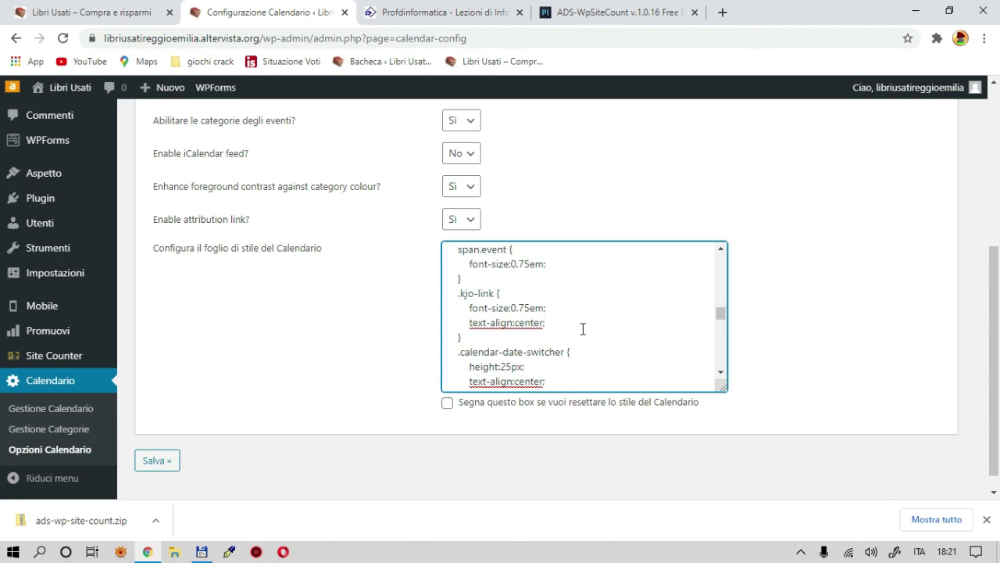
pyautogui.click(157, 460)
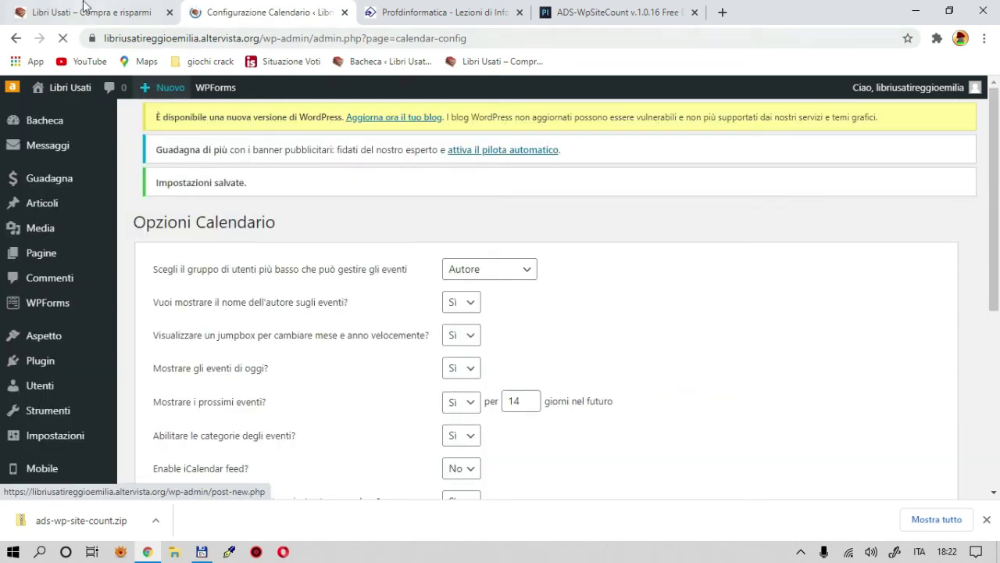
# Return to the public site and check the Marzo 2021 calendar and the visitor counter in the sidebar
pyautogui.click(86, 10)
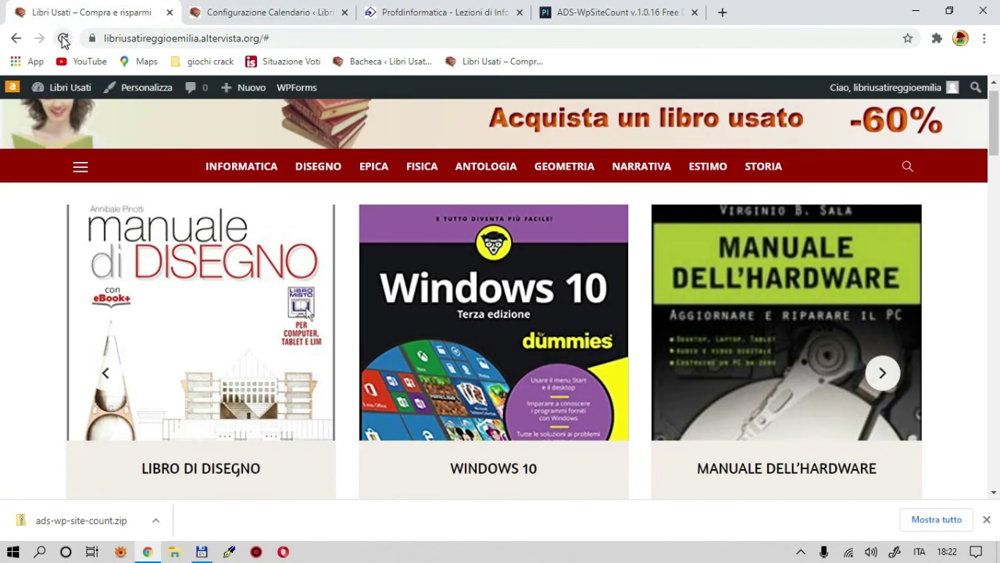
pyautogui.scroll(-20, 772, 269)
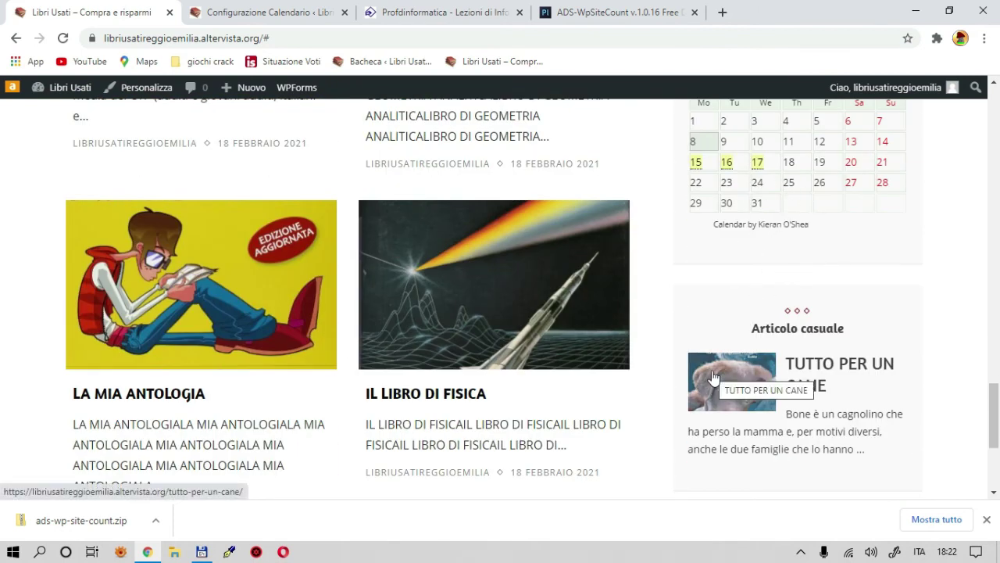
pyautogui.scroll(5, 712, 349)
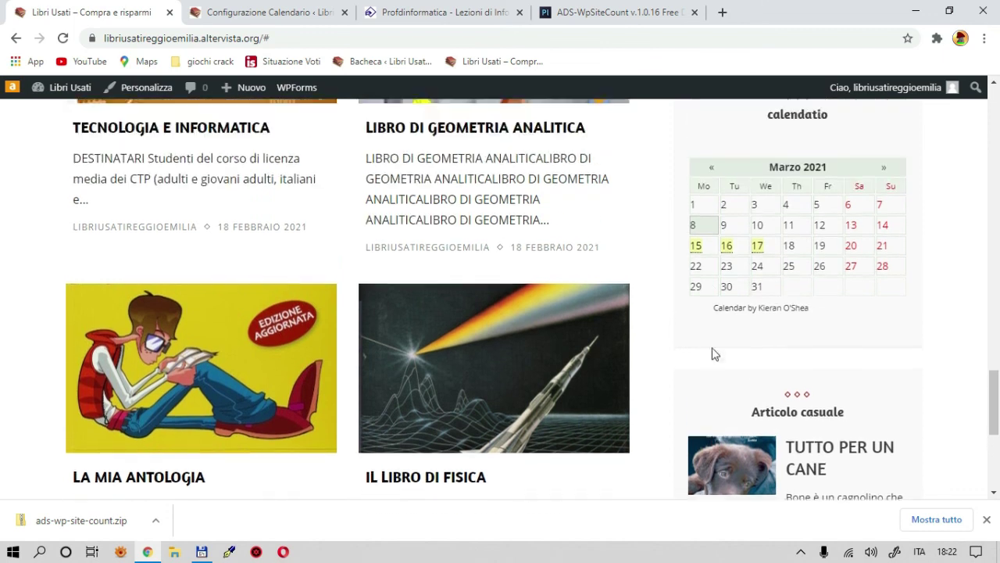
pyautogui.scroll(-1, 711, 354)
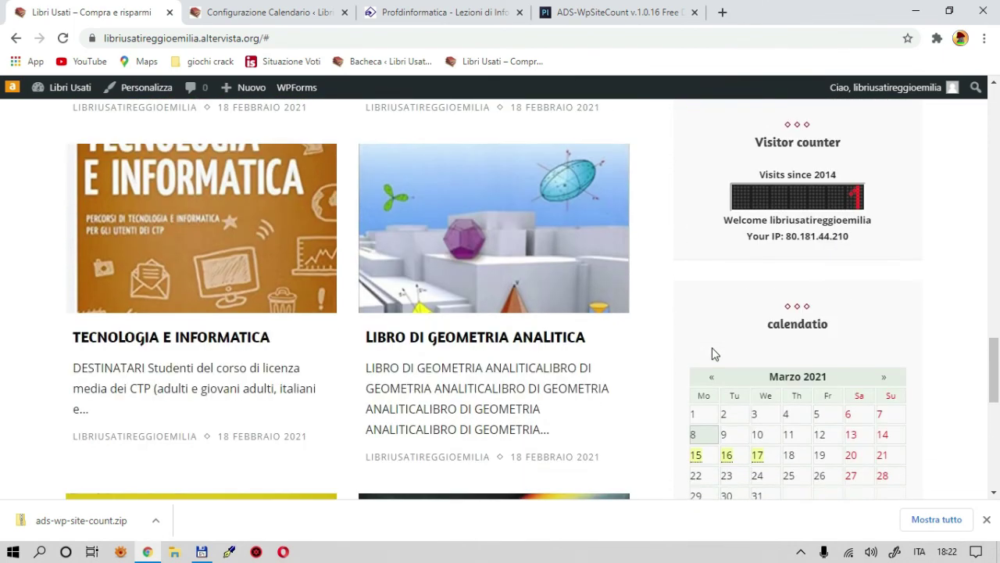